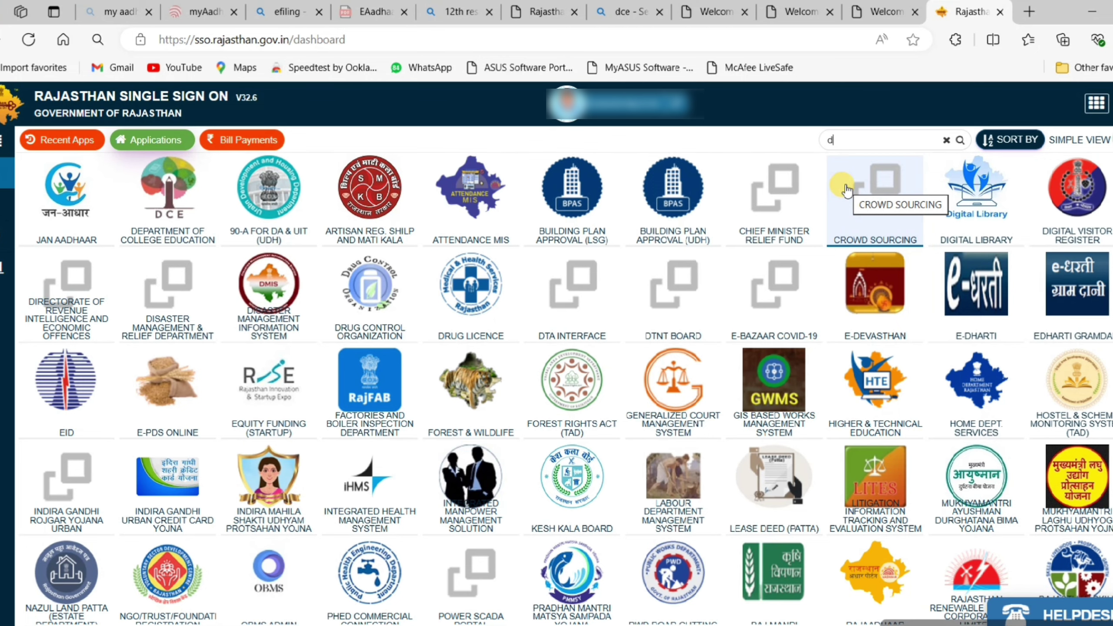
# - Open the Department of College Education application and go to its Online Admission UG/PG application form
pyautogui.click(154, 224)
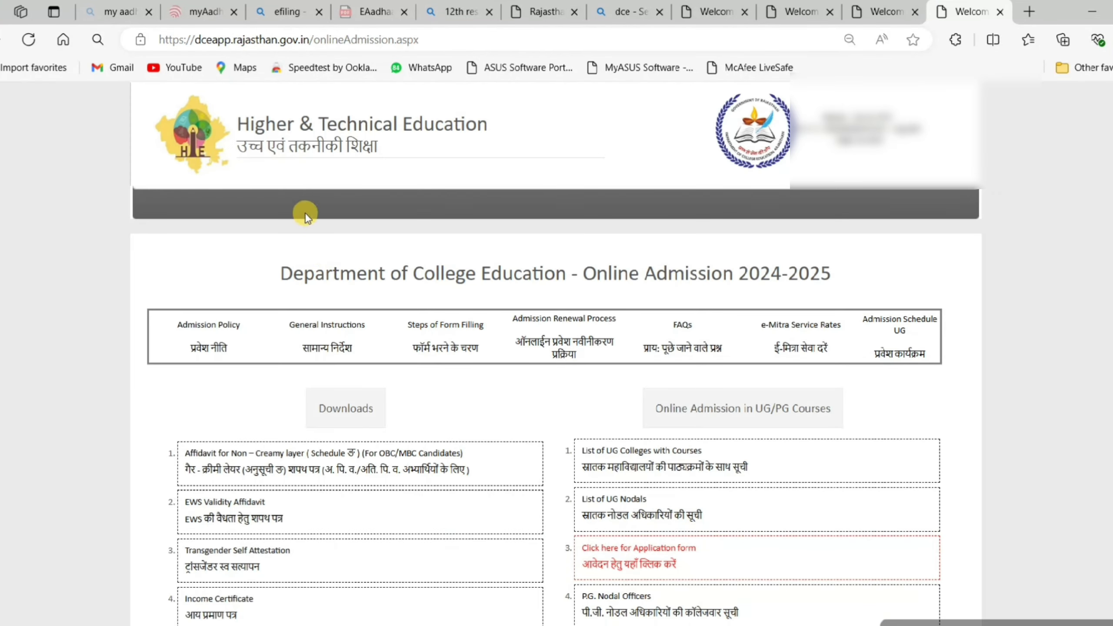
pyautogui.scroll(-3, 305, 212)
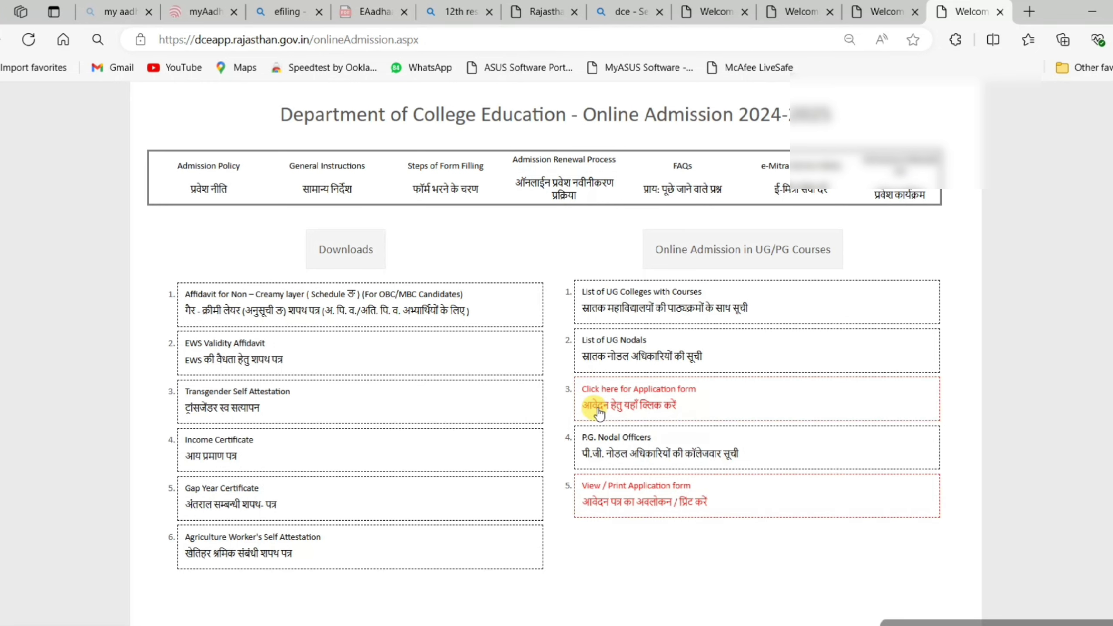
pyautogui.click(635, 400)
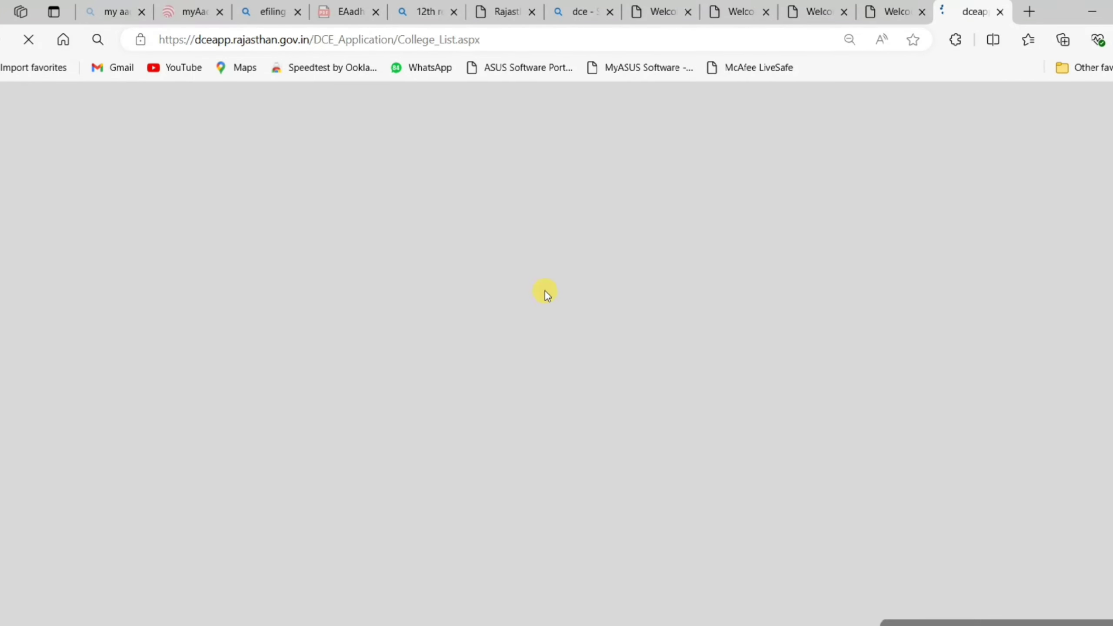
# - Dismiss the page translation offer and filter the Government Colleges list to the Barmer district
pyautogui.scroll(-3, 460, 231)
pyautogui.click(795, 154)
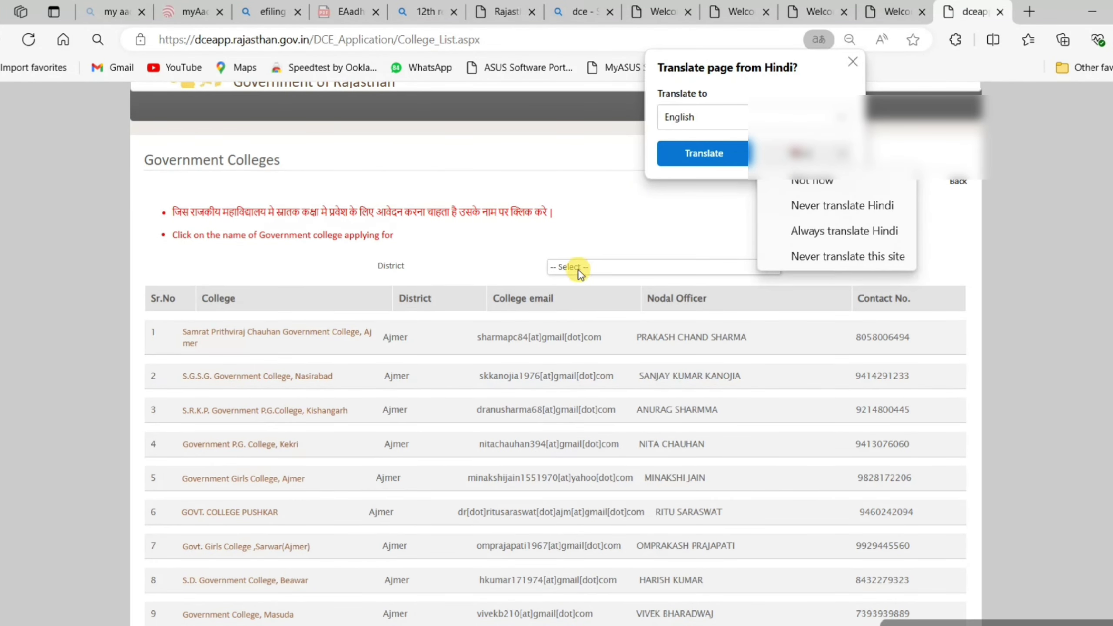
pyautogui.click(813, 181)
pyautogui.click(588, 267)
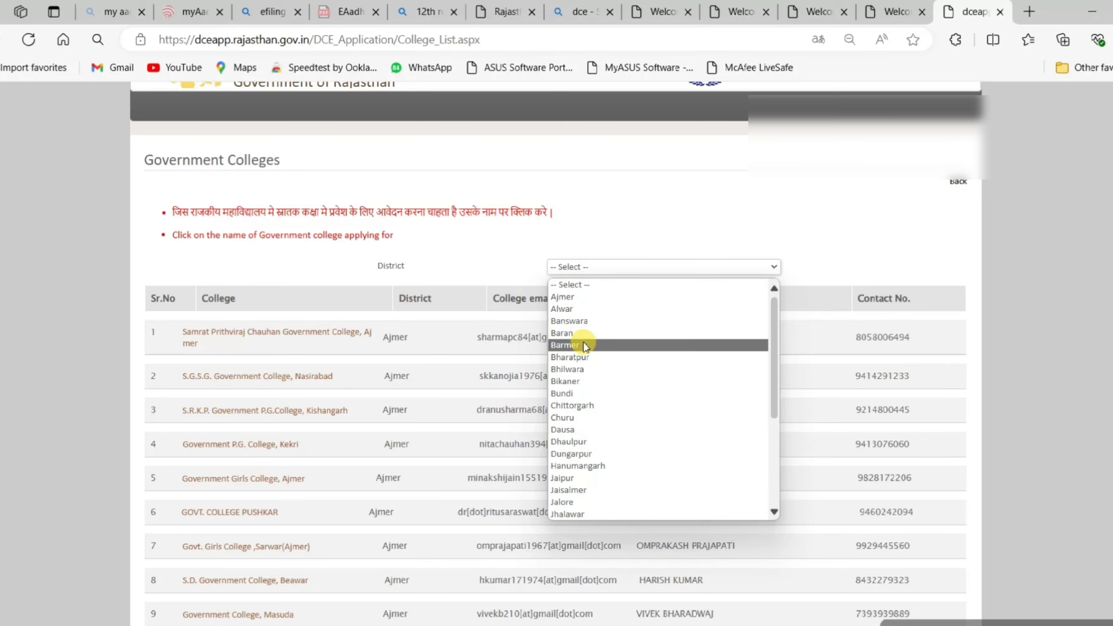
pyautogui.click(586, 346)
# - Choose Government College, Nokhada from the Barmer colleges as the college to apply for
pyautogui.scroll(-5, 319, 369)
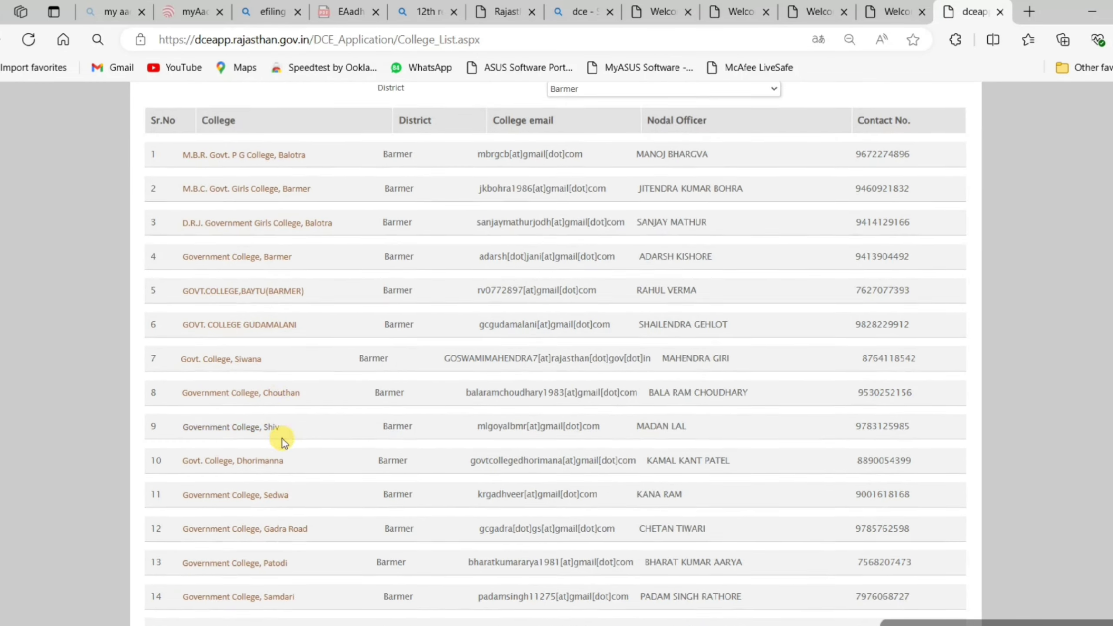
pyautogui.scroll(-5, 283, 440)
pyautogui.scroll(-2, 268, 395)
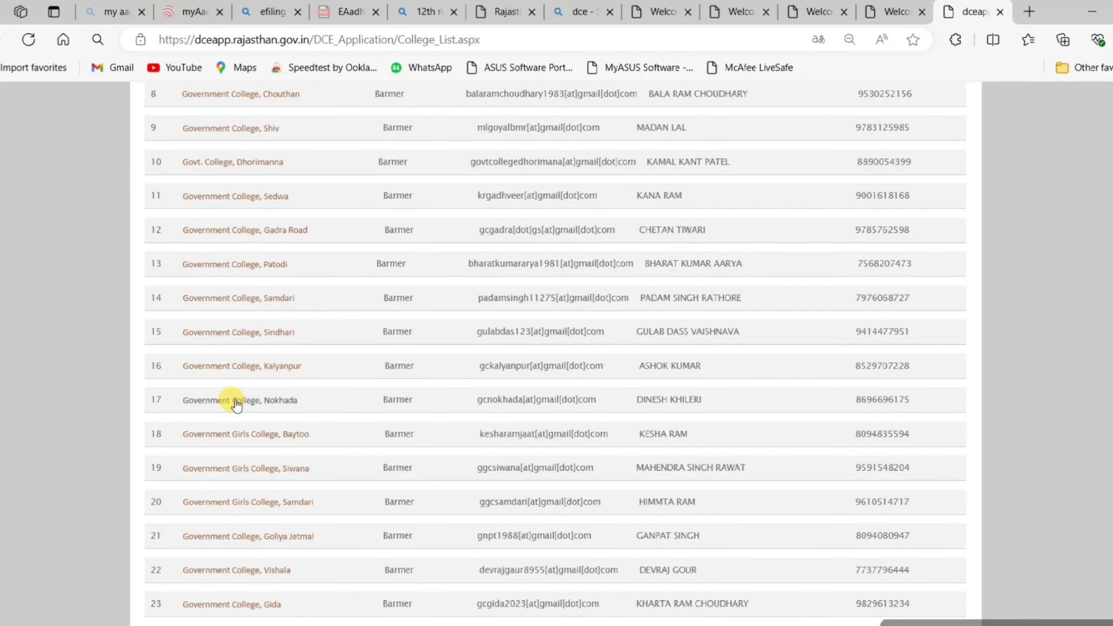
pyautogui.click(239, 399)
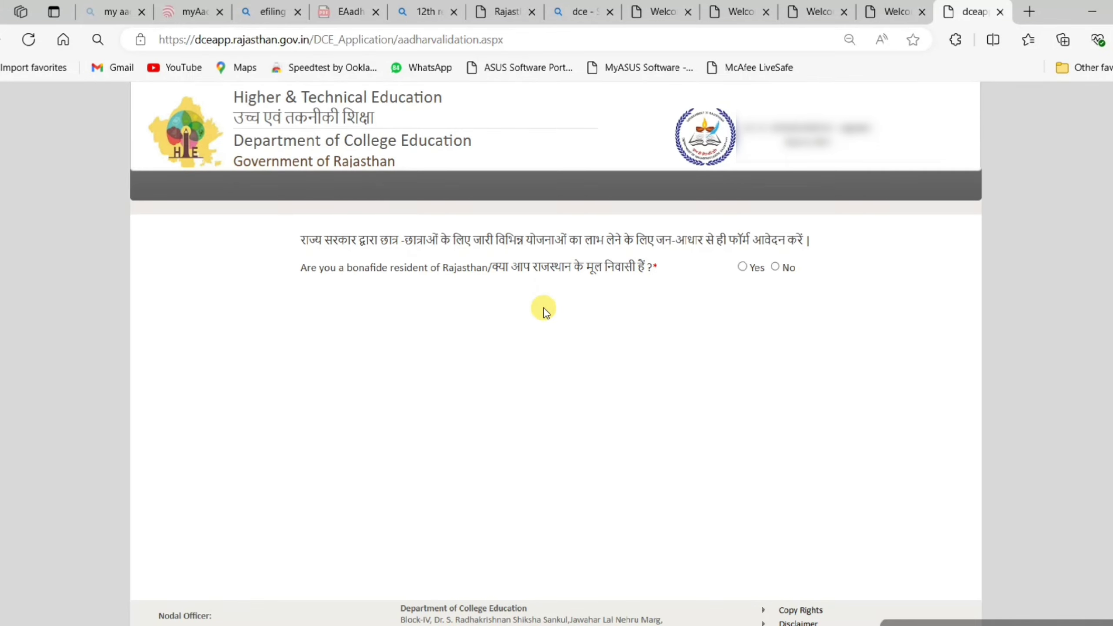
# - Answer Yes to being a bonafide resident of Rajasthan and fetch the details for the applicant's Jan Aadhaar card number
pyautogui.moveTo(305, 266); pyautogui.dragTo(599, 279)
pyautogui.click(616, 317)
pyautogui.click(742, 268)
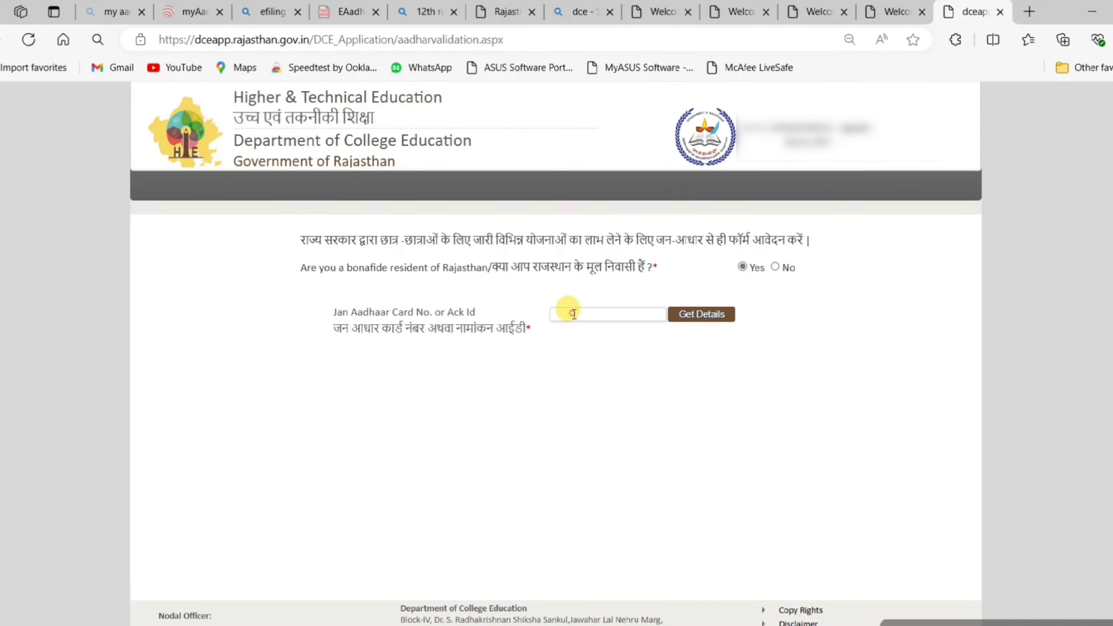
pyautogui.click(573, 314)
pyautogui.hotkey('ctrl', 'v')
pyautogui.click(696, 315)
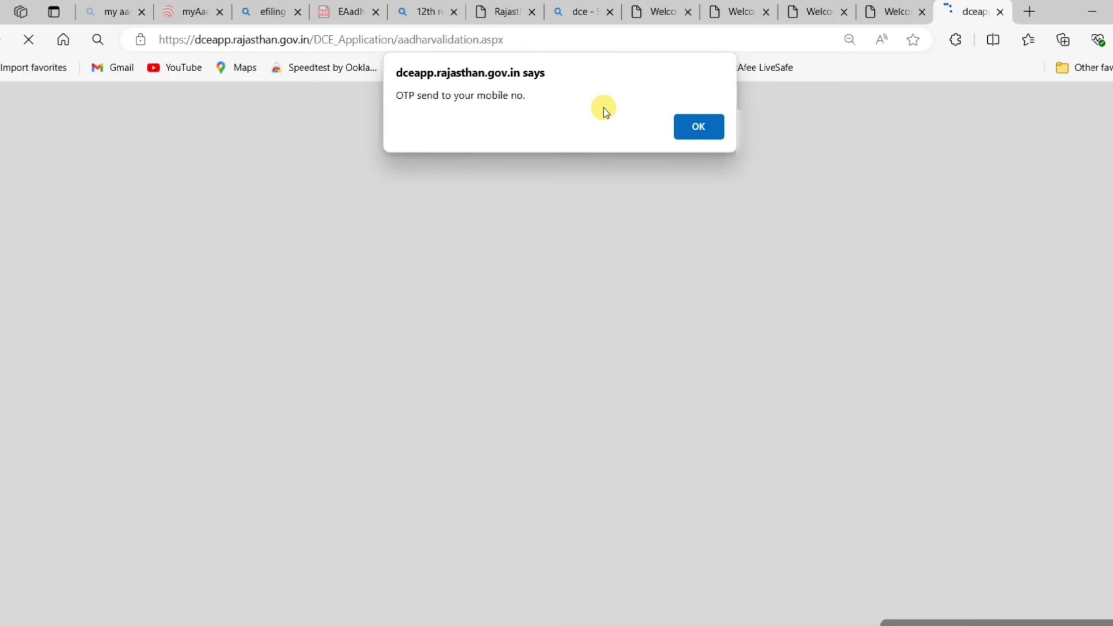
# - Acknowledge the OTP notice, enter the verification code for the selected Jan Aadhaar member and verify it
pyautogui.click(687, 131)
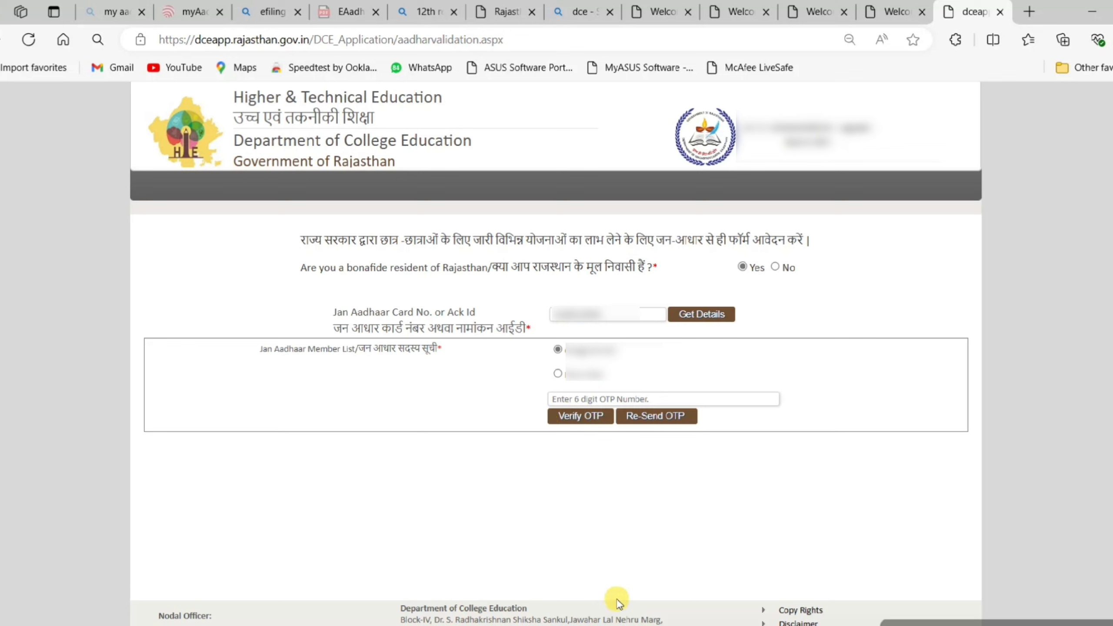
pyautogui.hotkey('ctrl', 'v')
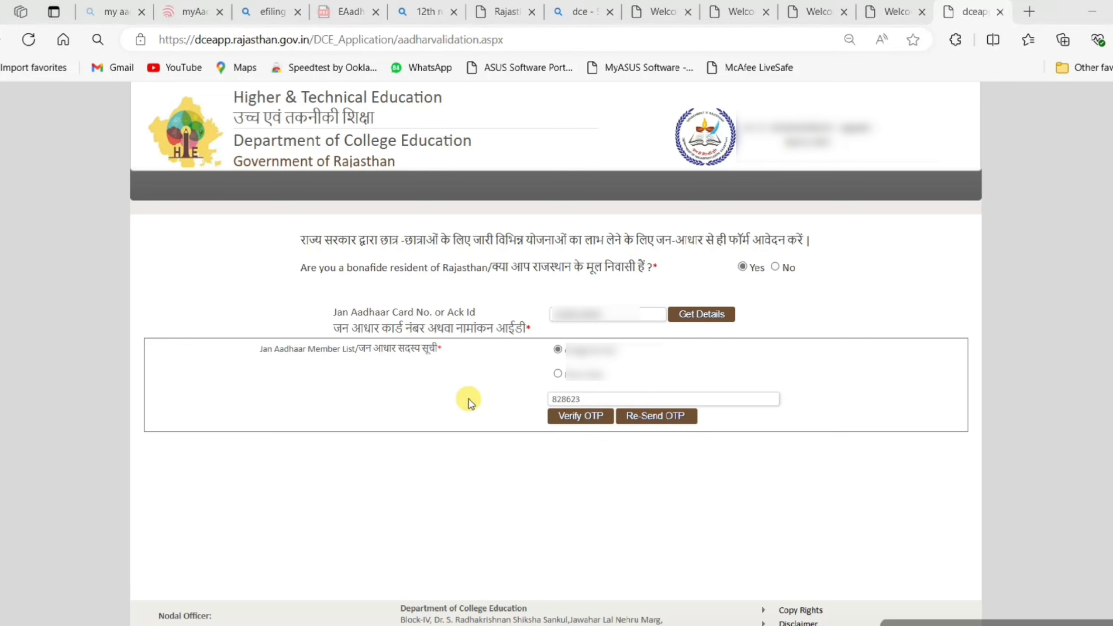
pyautogui.click(571, 417)
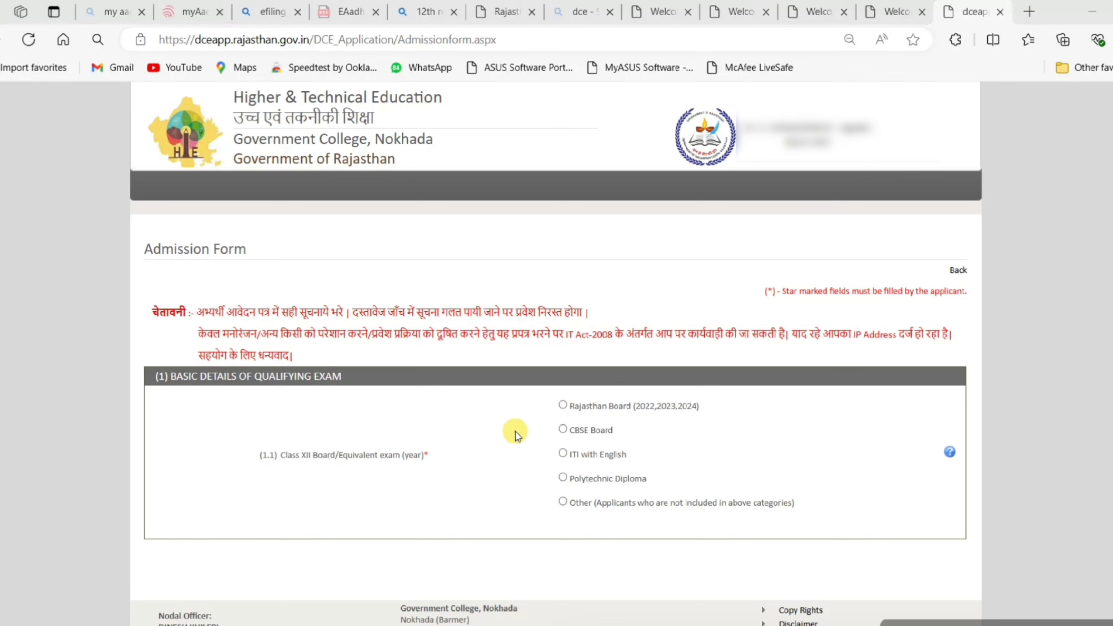
# - Fetch and accept the Rajasthan Board (2022,2023,2024) record using the RBSE roll number, applicant's and father's initials, passing year 2022 and captcha code
pyautogui.click(564, 406)
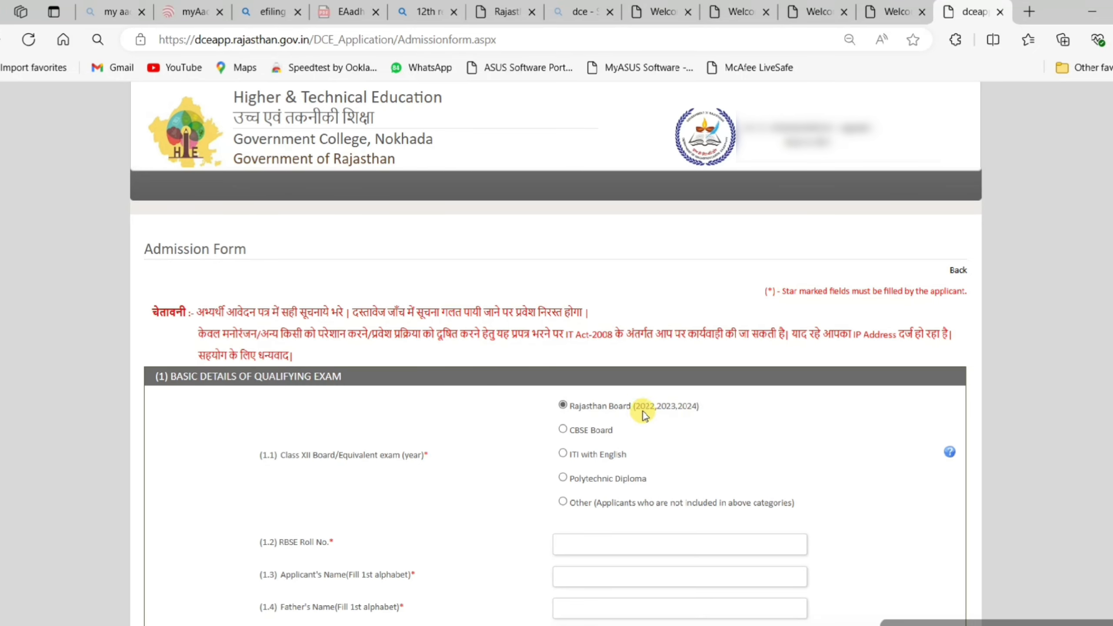
pyautogui.scroll(-1, 624, 418)
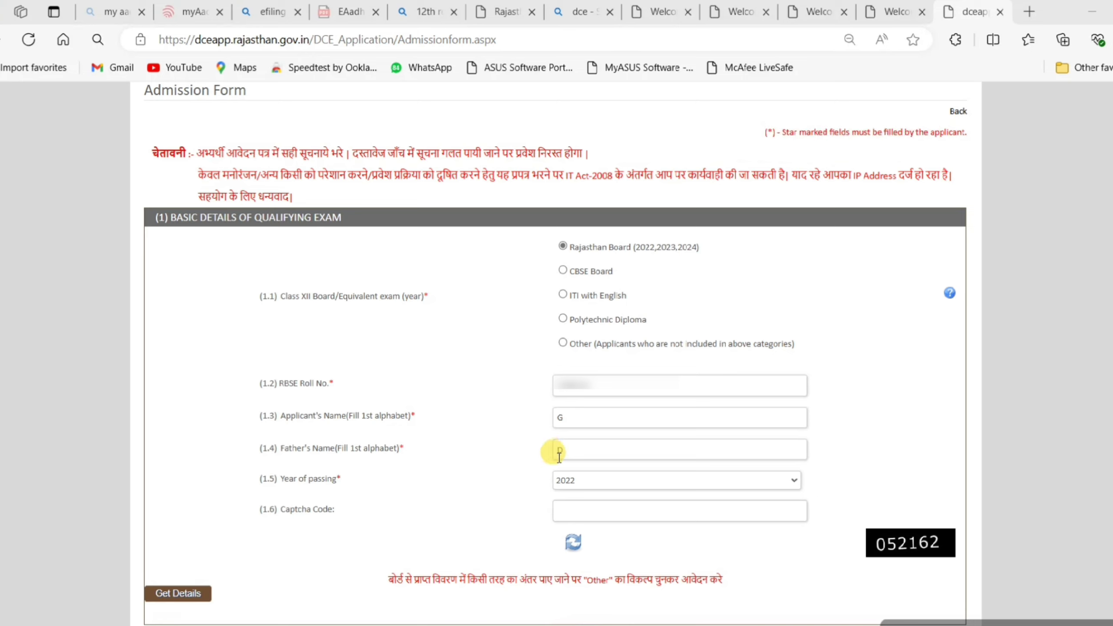
pyautogui.moveTo(280, 479); pyautogui.dragTo(348, 483)
pyautogui.click(397, 490)
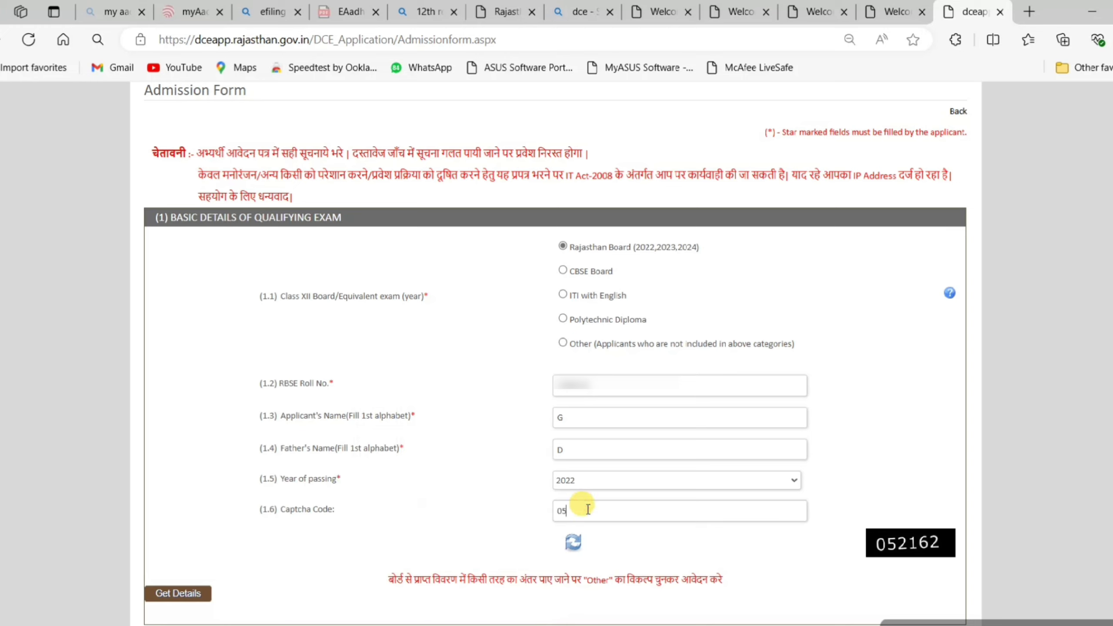
pyautogui.click(179, 593)
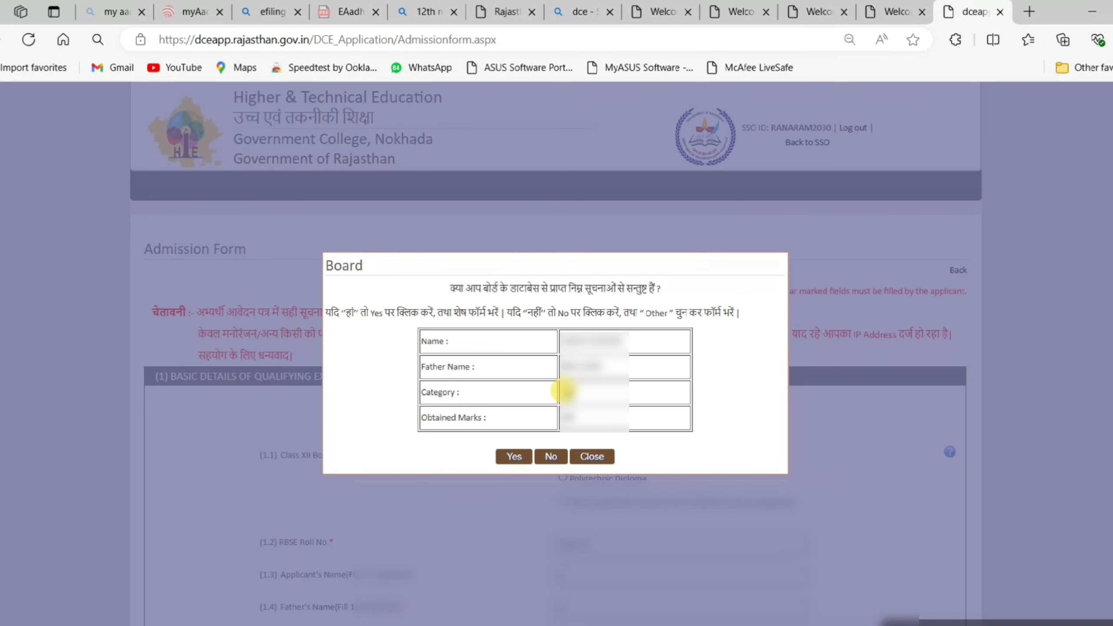
pyautogui.click(513, 457)
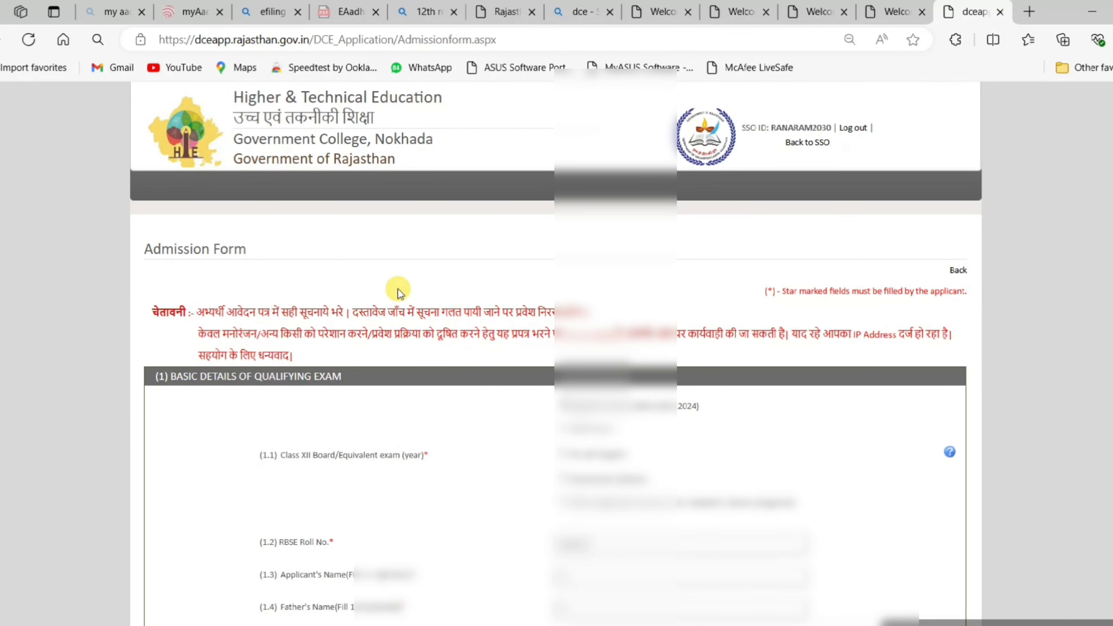
# - Review the personal details section of the admission form, including date of birth, mobile number, email and Aadhaar number fields
pyautogui.scroll(-10, 421, 331)
pyautogui.scroll(-3, 427, 353)
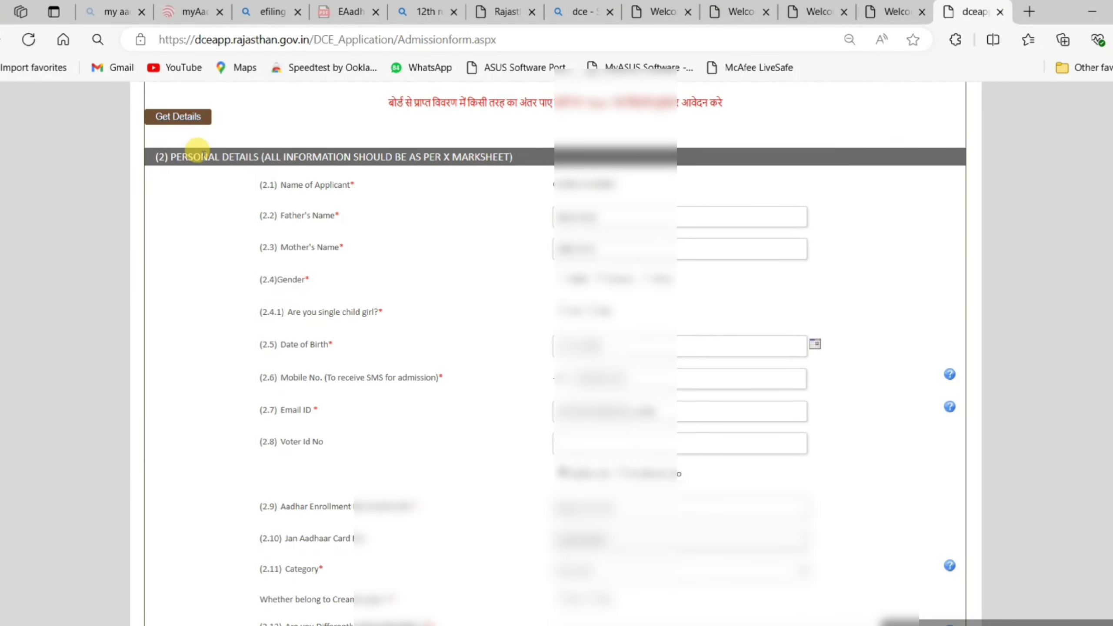
pyautogui.moveTo(174, 156); pyautogui.dragTo(539, 156)
pyautogui.click(502, 190)
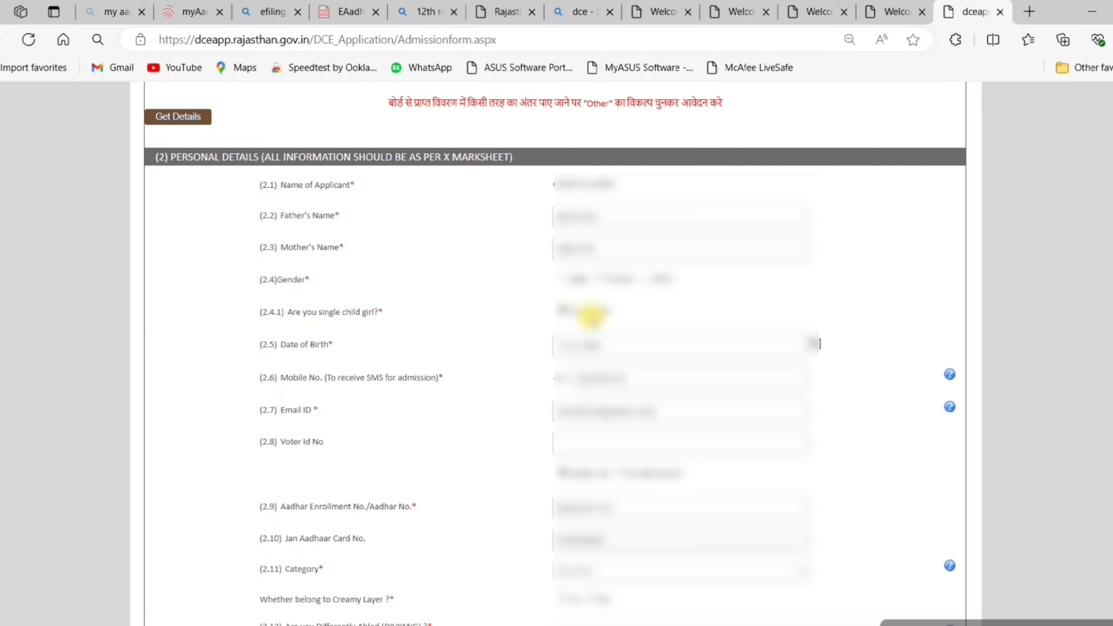
pyautogui.moveTo(290, 345); pyautogui.dragTo(325, 350)
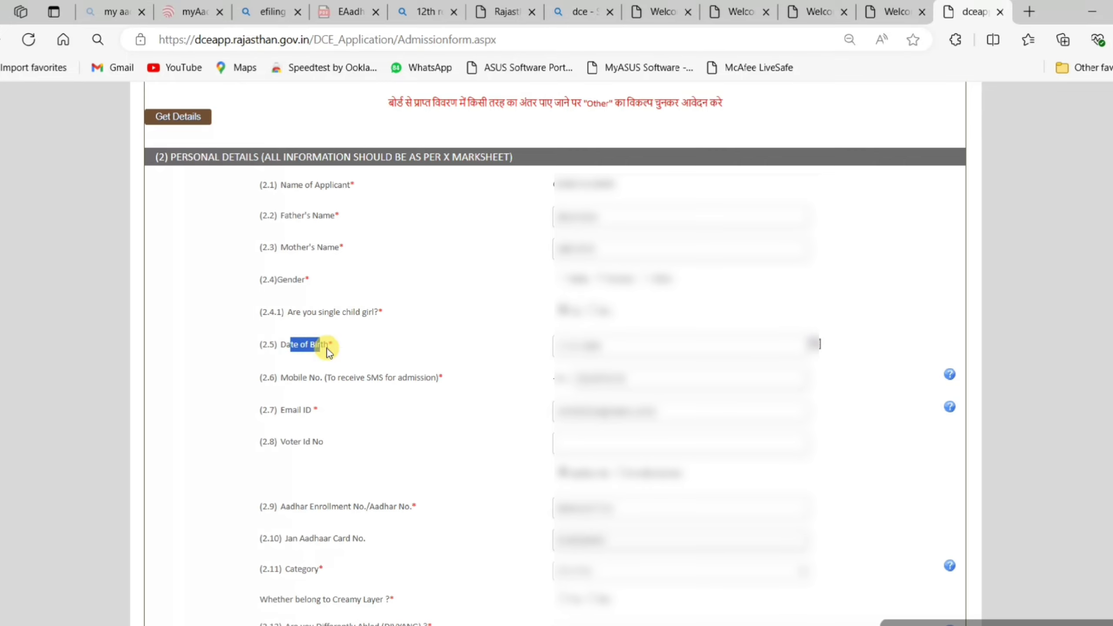
pyautogui.click(388, 362)
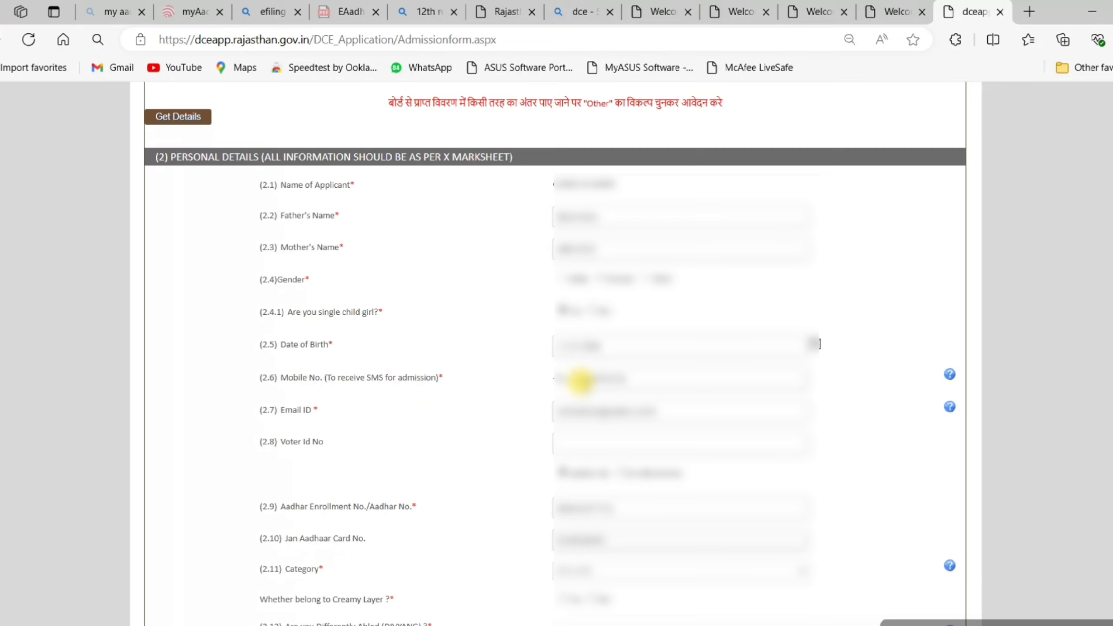
pyautogui.moveTo(284, 410); pyautogui.dragTo(323, 415)
pyautogui.click(397, 425)
pyautogui.moveTo(287, 506); pyautogui.dragTo(429, 536)
pyautogui.click(429, 536)
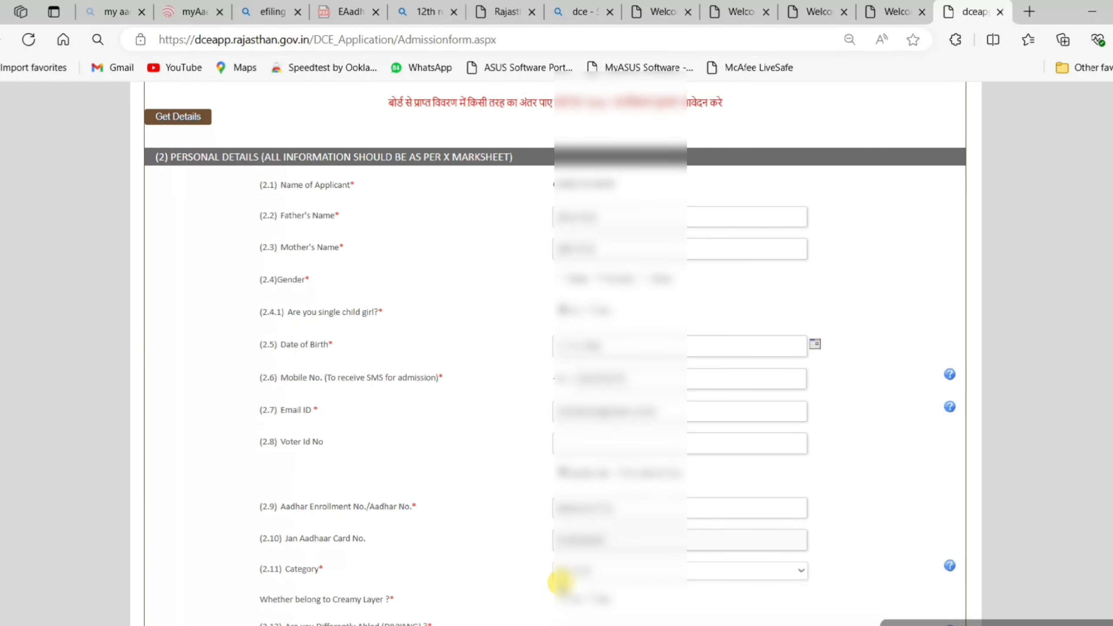
# - Answer No to belonging to the creamy layer and set the caste certificate's date of issue to 03/07/2023
pyautogui.scroll(-10, 561, 582)
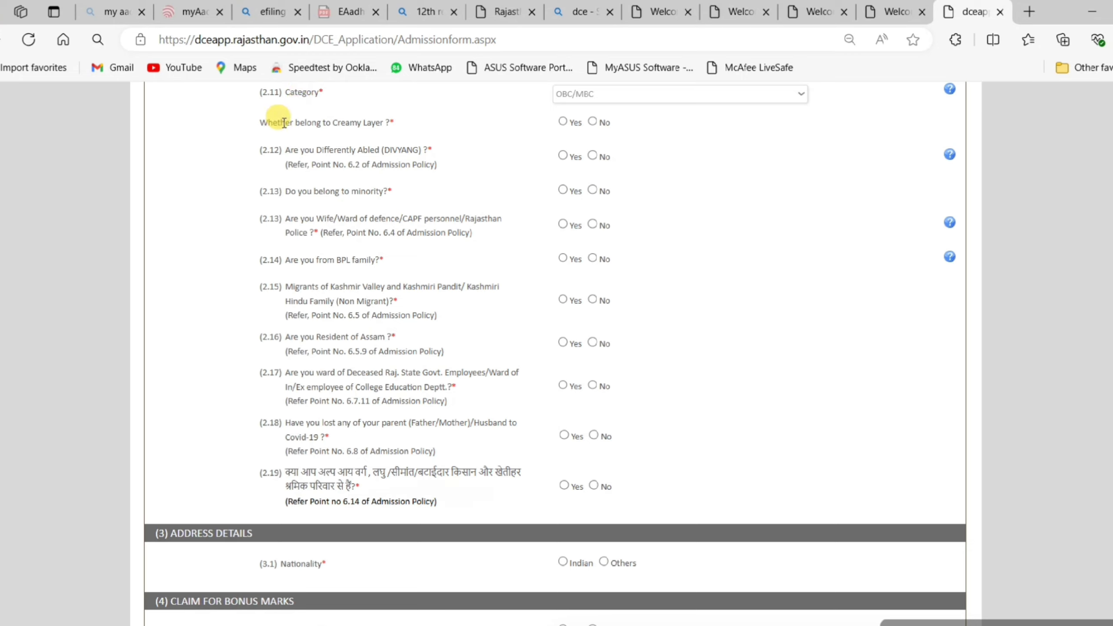
pyautogui.click(593, 121)
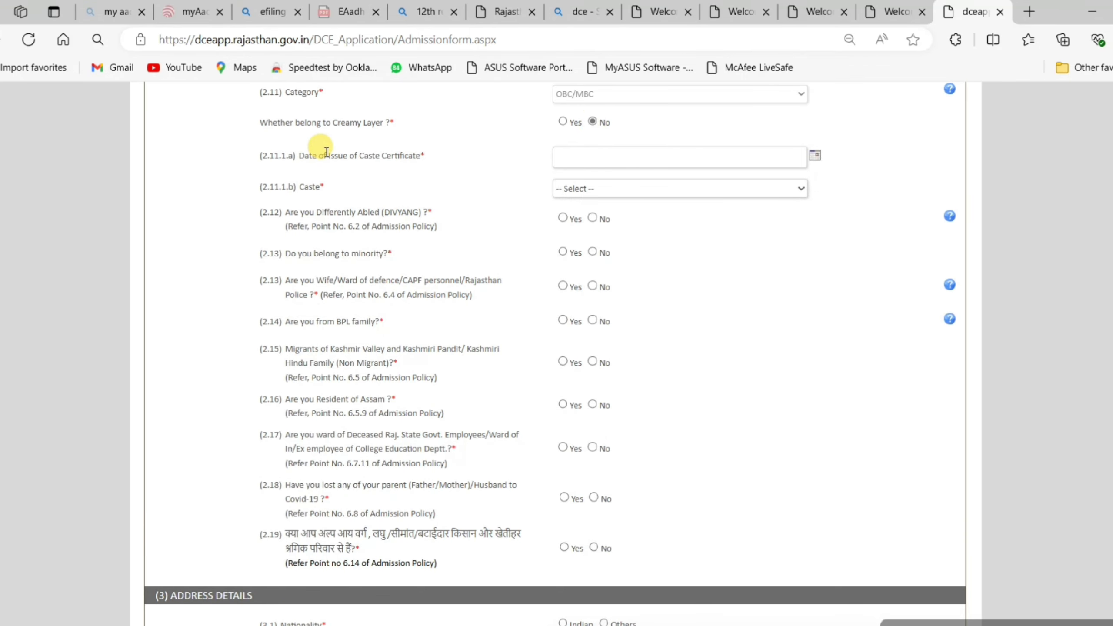
pyautogui.click(587, 153)
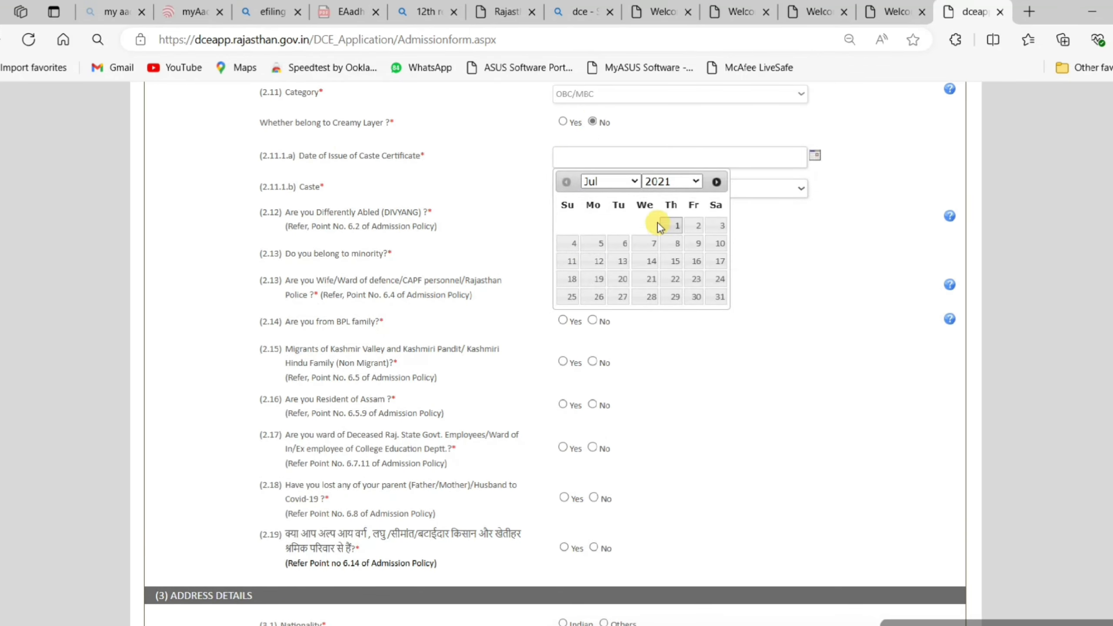
pyautogui.click(676, 225)
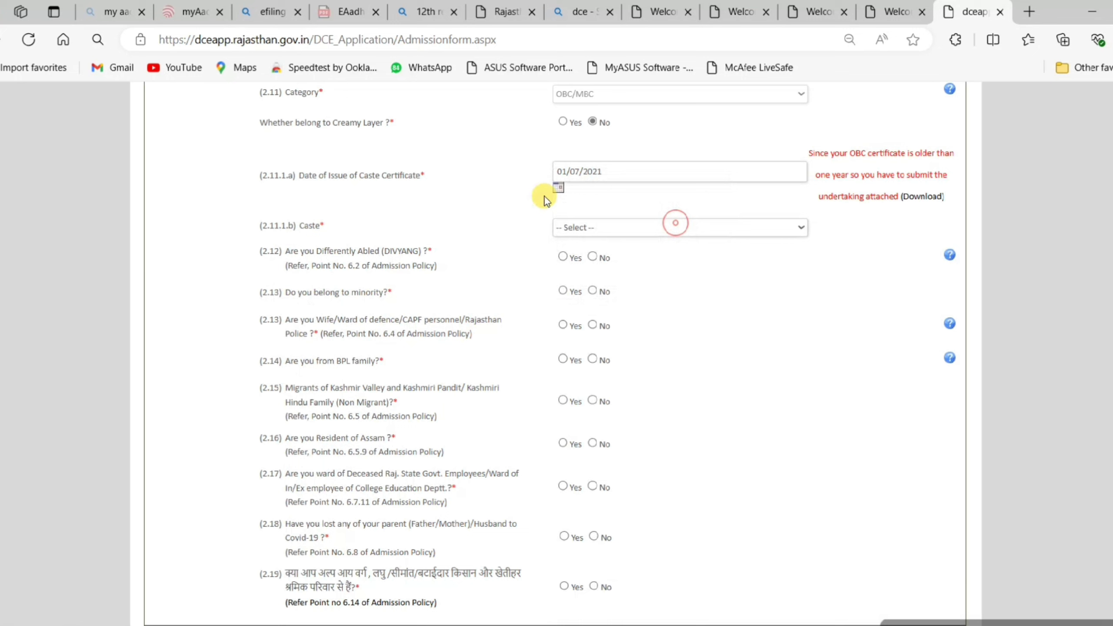
pyautogui.click(631, 171)
pyautogui.click(658, 196)
pyautogui.click(658, 239)
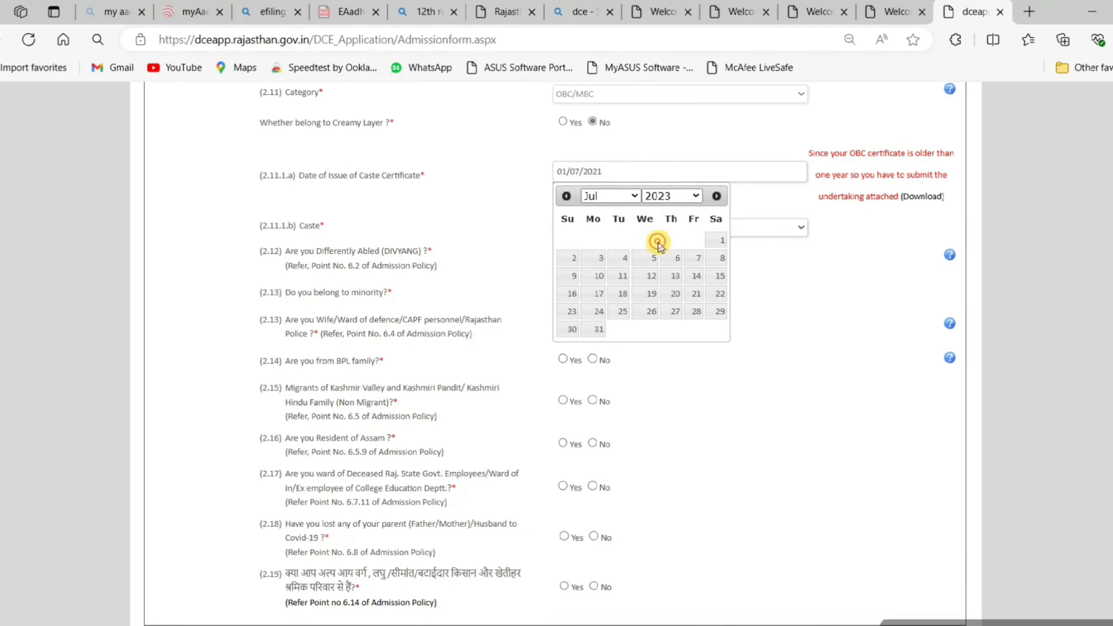
pyautogui.click(597, 259)
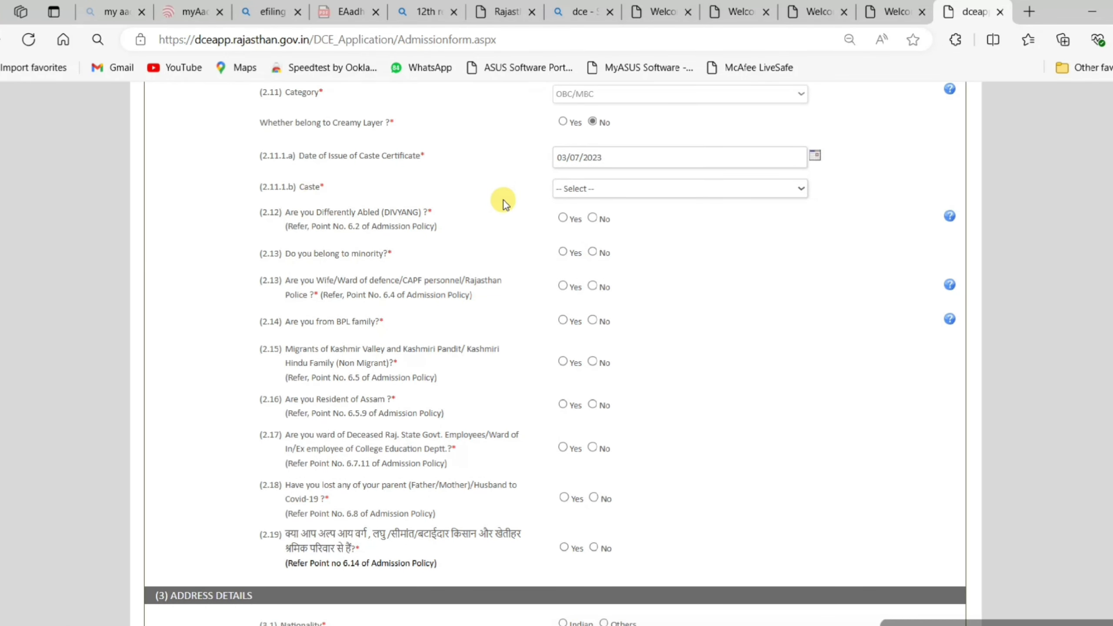
# - Set the caste to Other and enter jat as the caste name
pyautogui.click(583, 190)
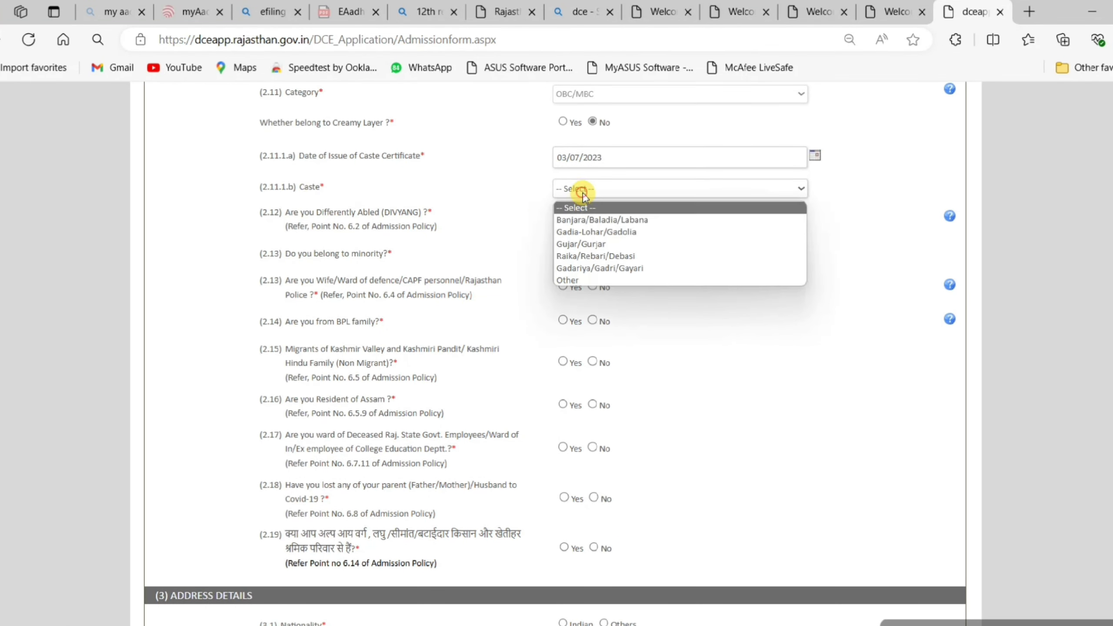
pyautogui.click(578, 280)
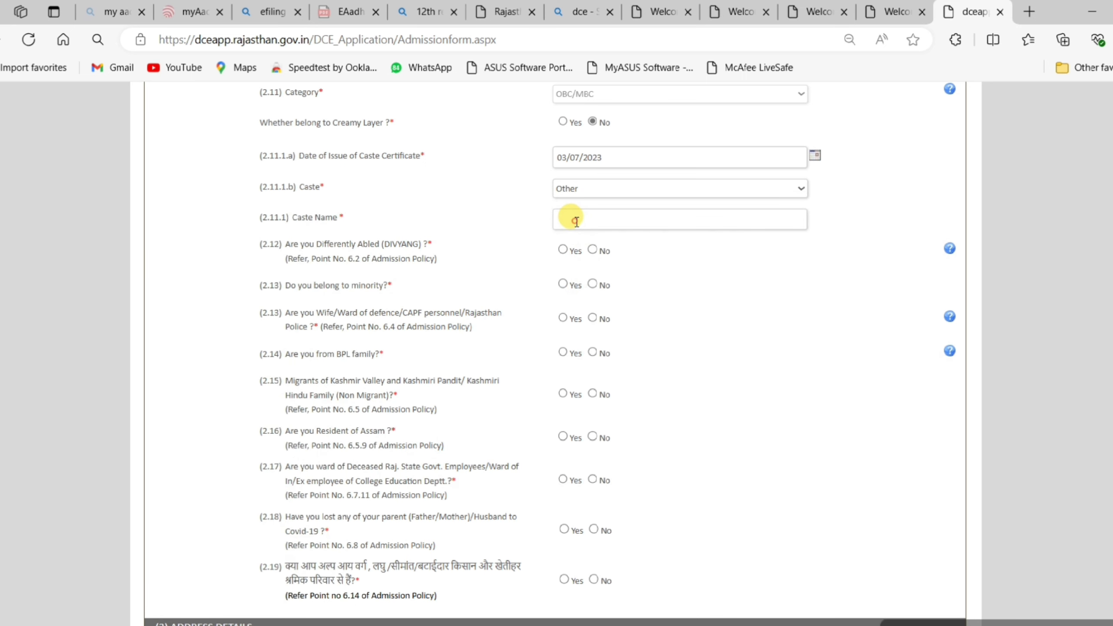
pyautogui.click(577, 221)
pyautogui.write('jat')
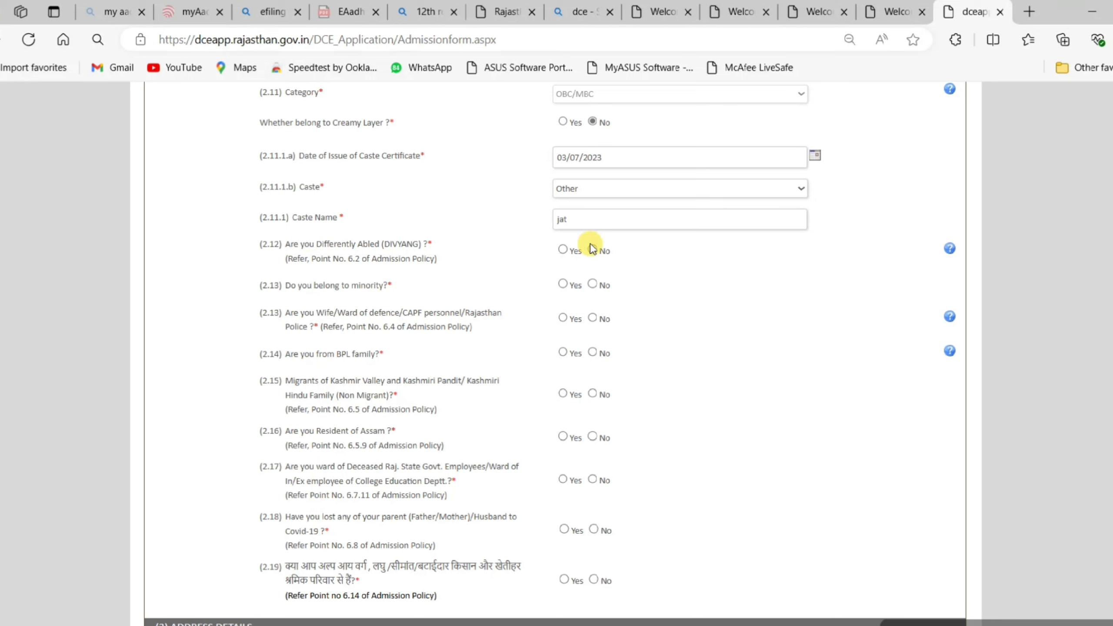
# - Answer No to being Differently Abled (DIVYANG) and No to belonging to a minority
pyautogui.click(563, 250)
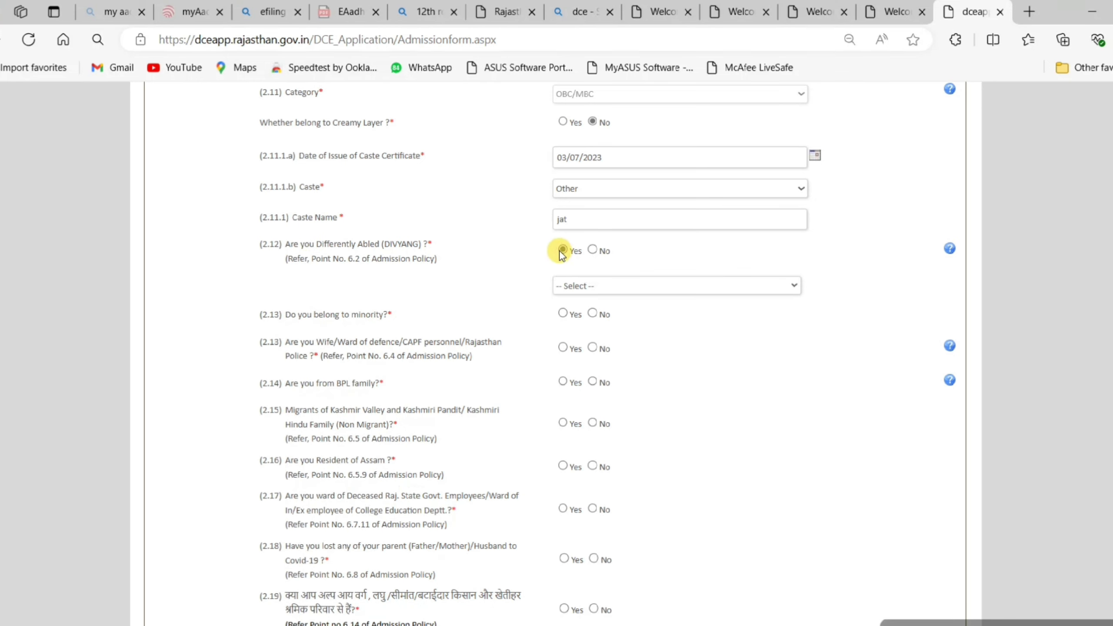
pyautogui.click(593, 250)
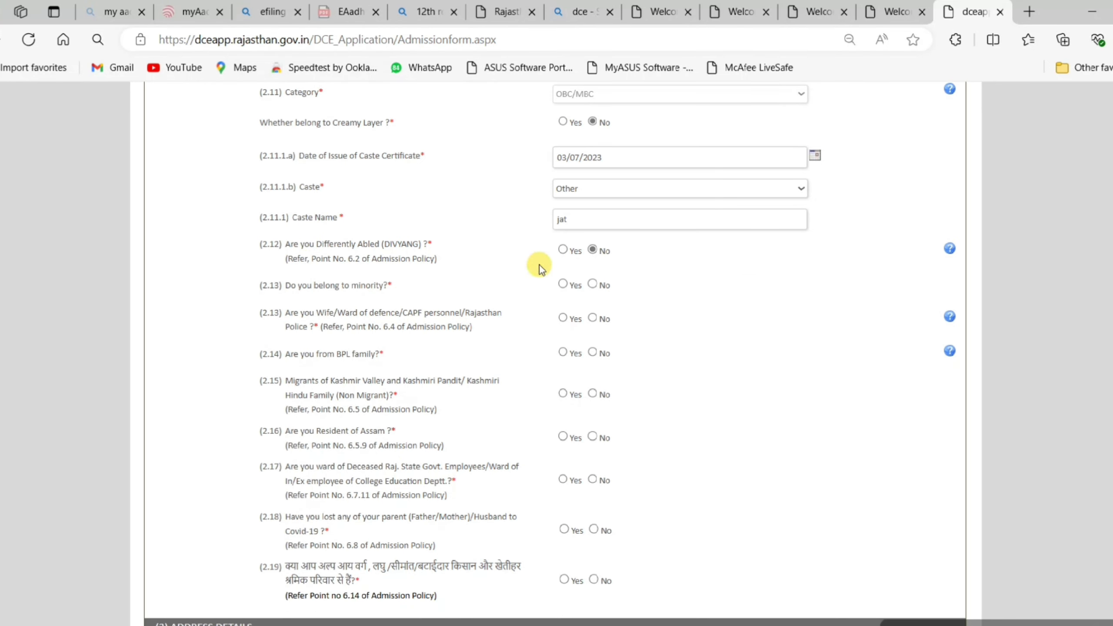
pyautogui.click(565, 284)
pyautogui.click(575, 317)
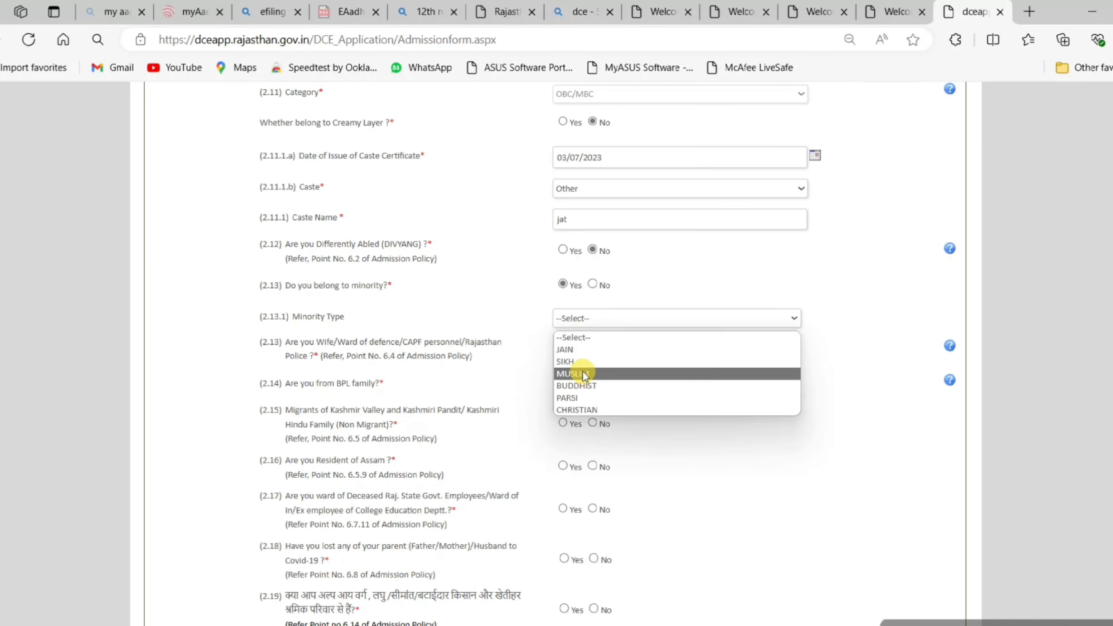
pyautogui.click(494, 301)
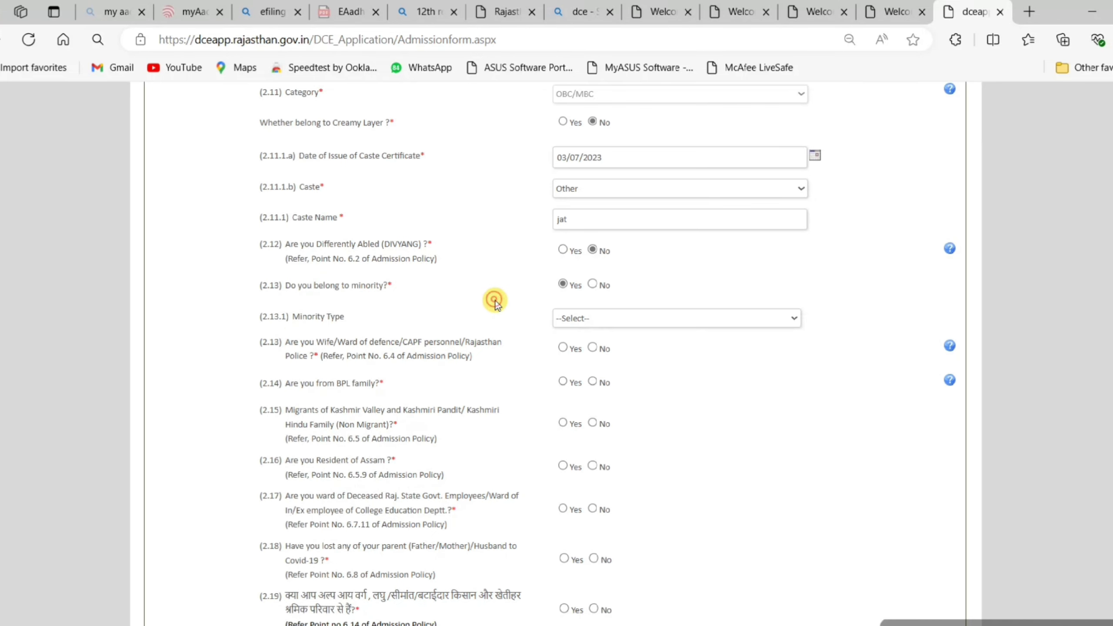
pyautogui.click(595, 284)
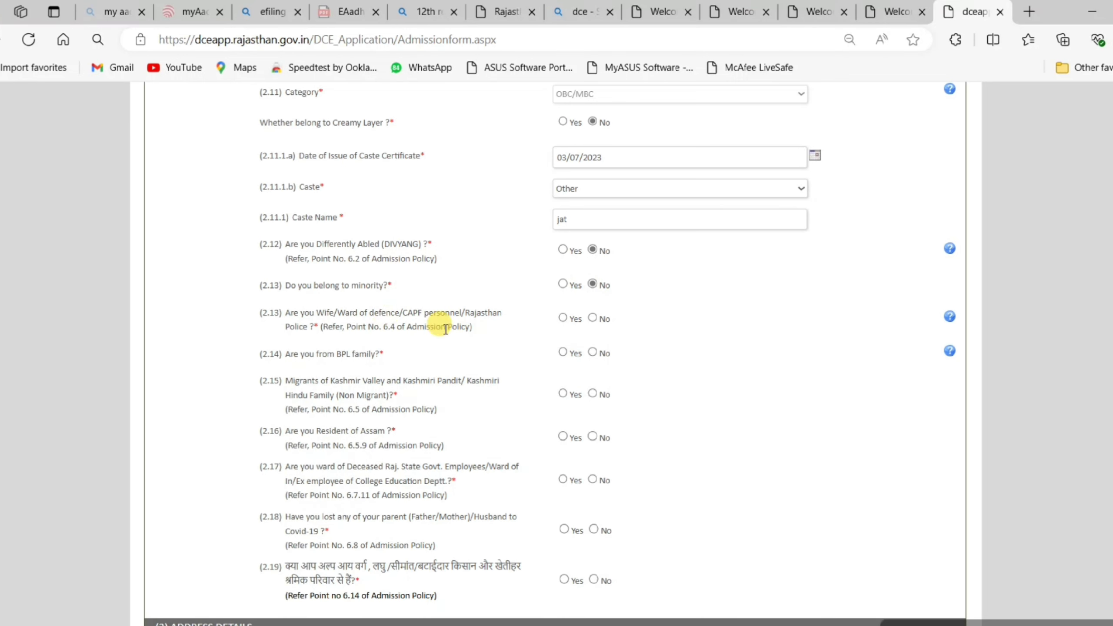
# - Answer No to the defence/police ward, BPL family, Kashmir migrant, Assam resident and deceased or college-education employee ward questions
pyautogui.click(592, 319)
pyautogui.click(596, 355)
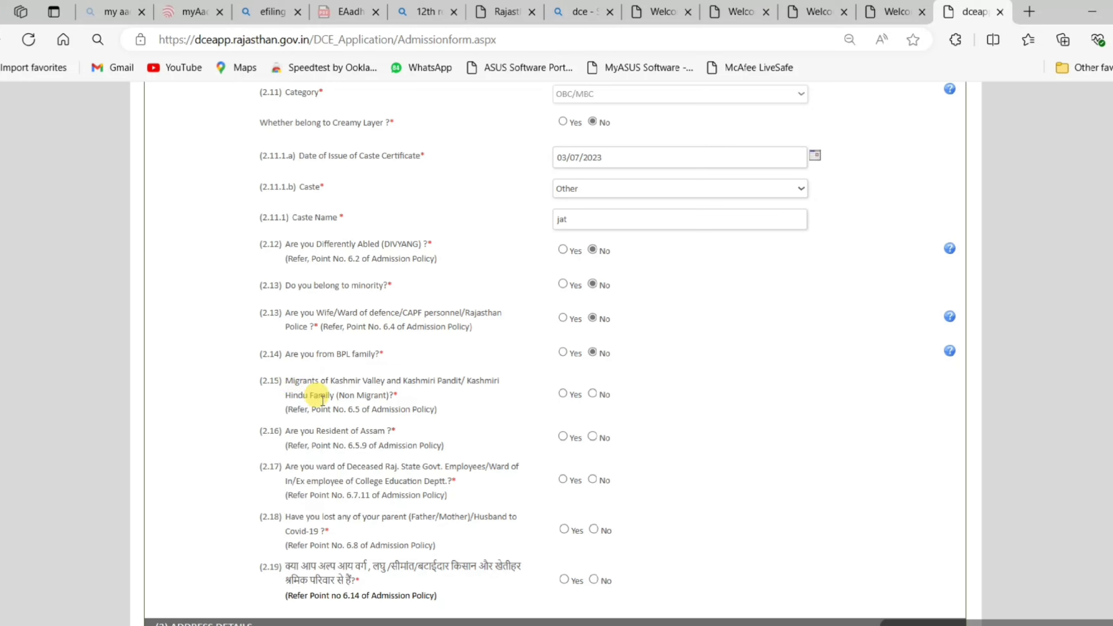
pyautogui.click(563, 394)
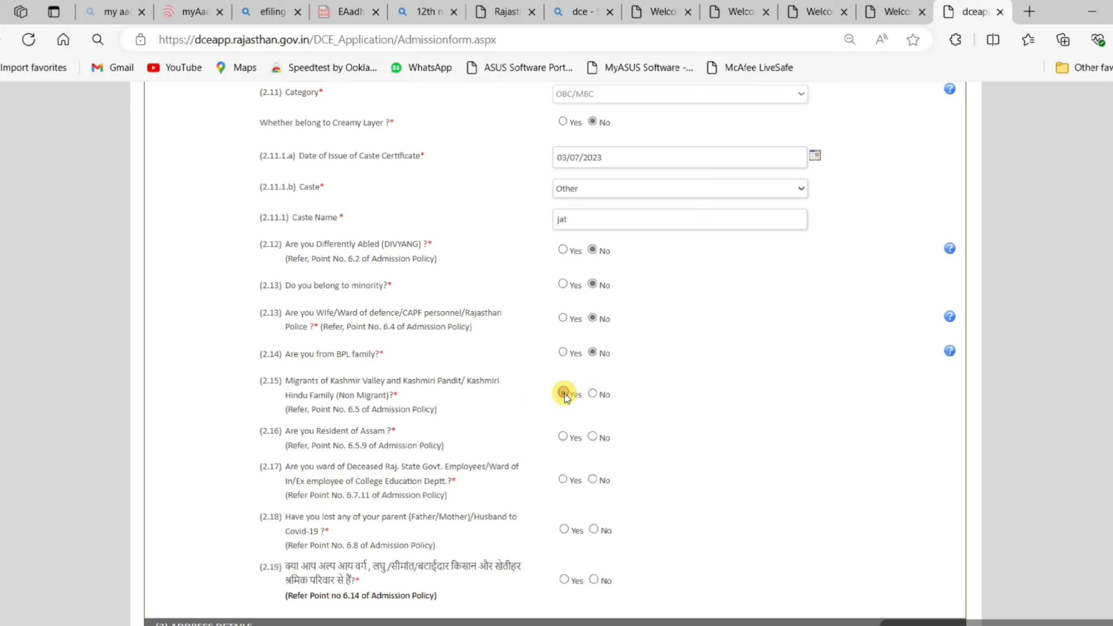
pyautogui.click(593, 395)
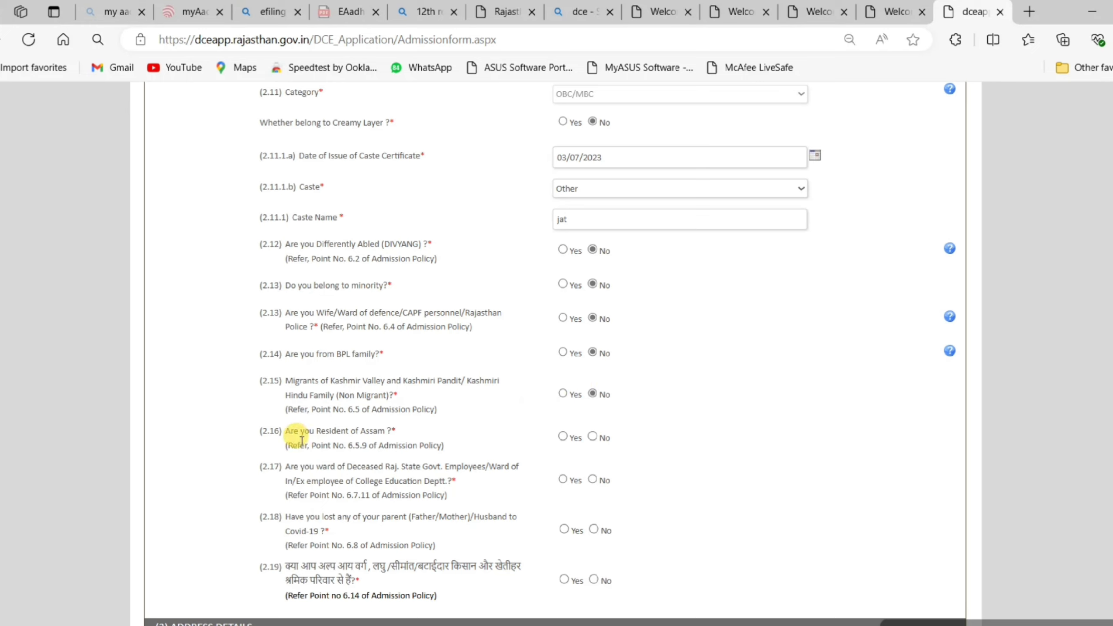
pyautogui.click(593, 437)
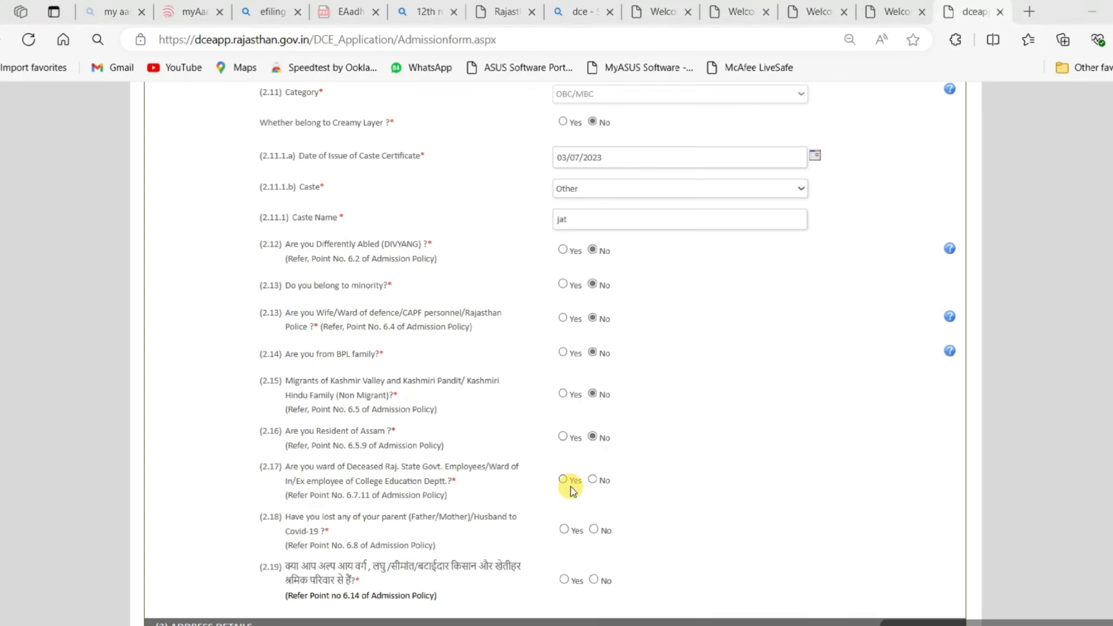
pyautogui.click(592, 479)
# - Answer No to losing a parent or husband to Covid-19 and No to the low-income, small farmer or labourer family question
pyautogui.scroll(-2, 465, 465)
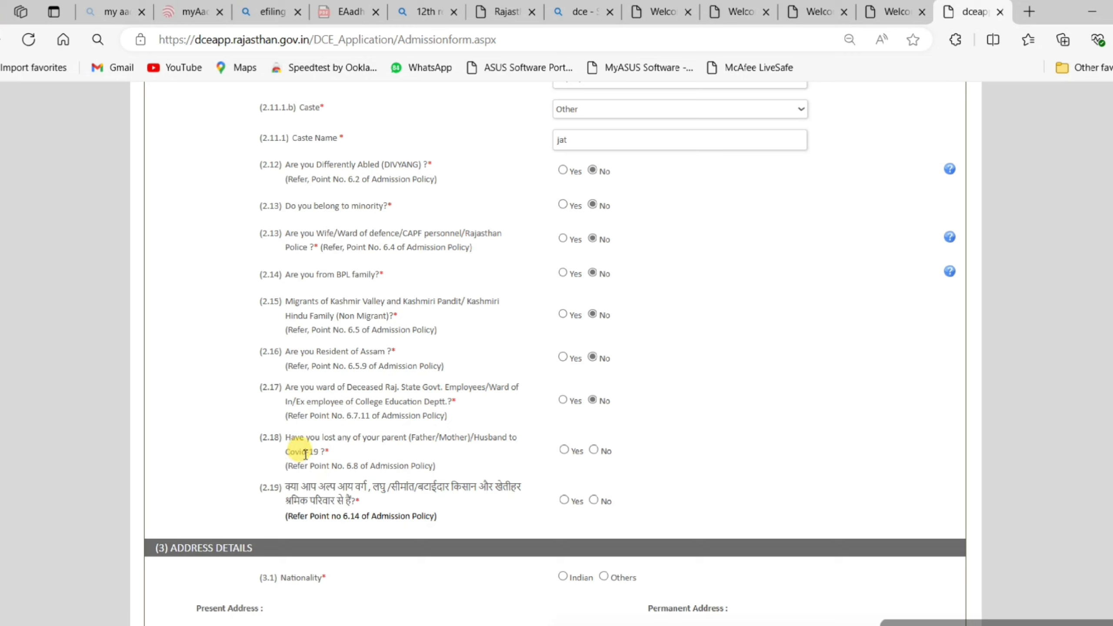
pyautogui.click(564, 451)
pyautogui.click(594, 450)
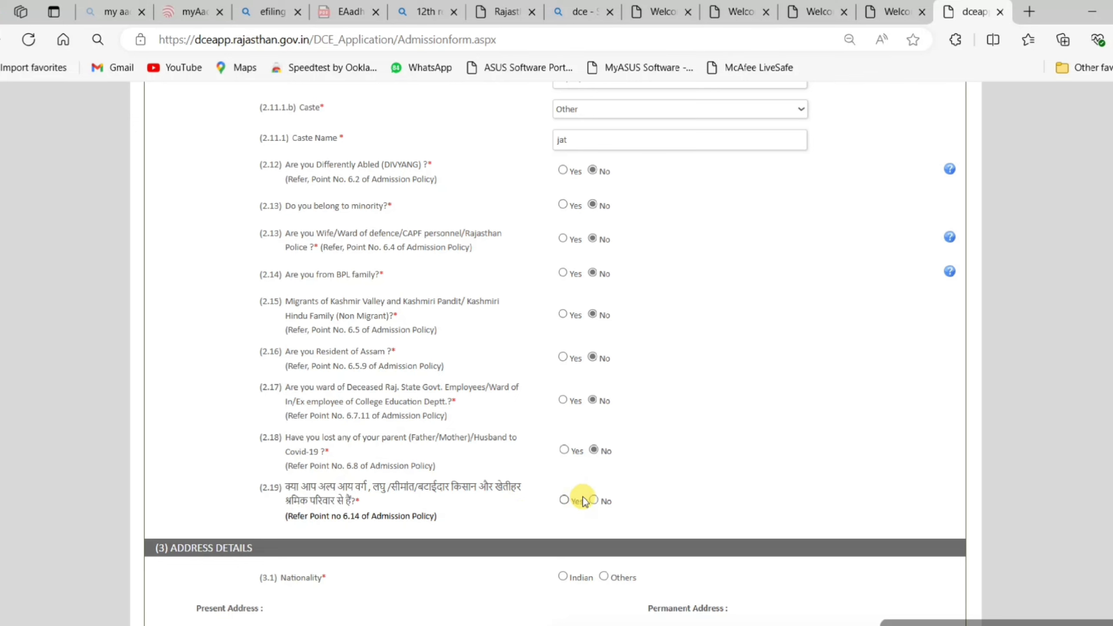
pyautogui.click(598, 502)
# - Set the nationality to Indian and answer Yes to being a bonafide resident of Rajasthan
pyautogui.scroll(-6, 504, 450)
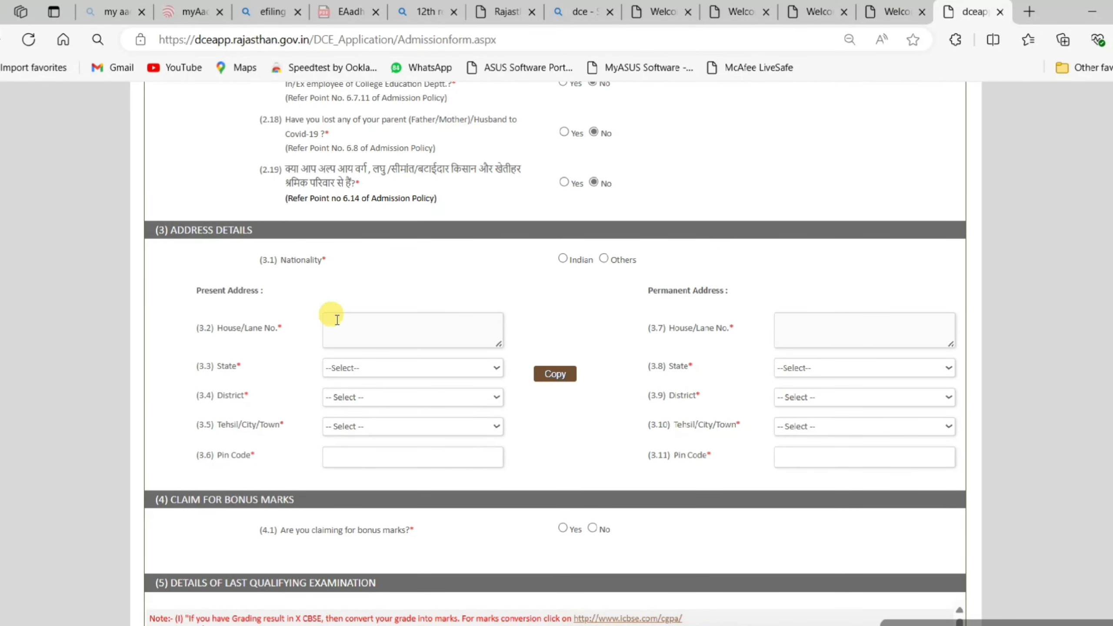
pyautogui.click(562, 258)
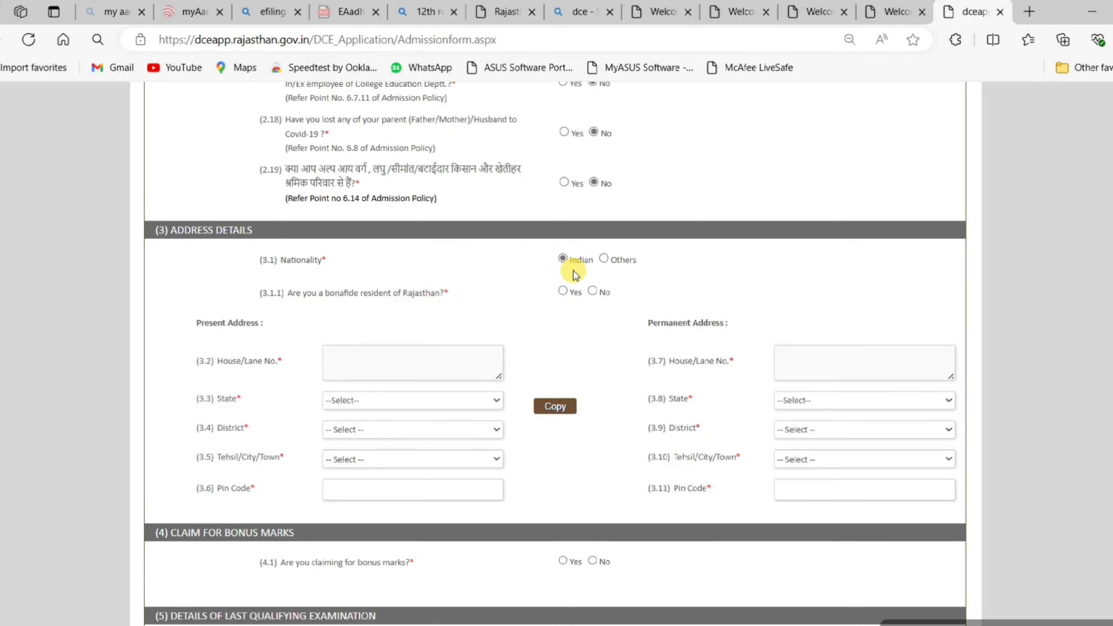
pyautogui.click(563, 291)
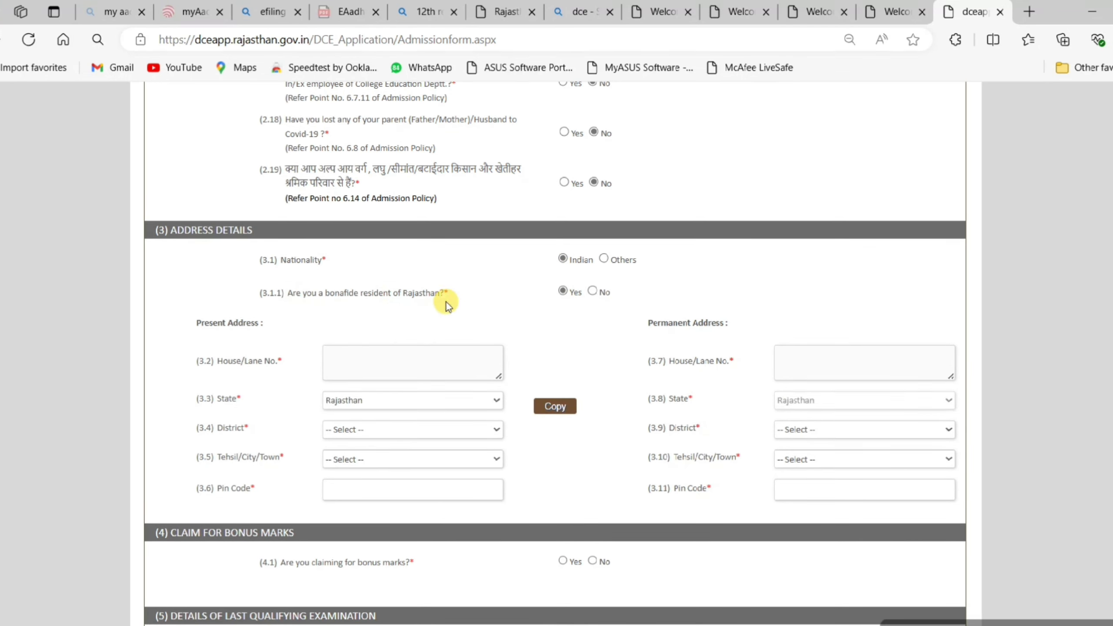
# - Fill in the applicant's present address with house/lane, district, tehsil and pin code, and copy it to the permanent address
pyautogui.click(325, 430)
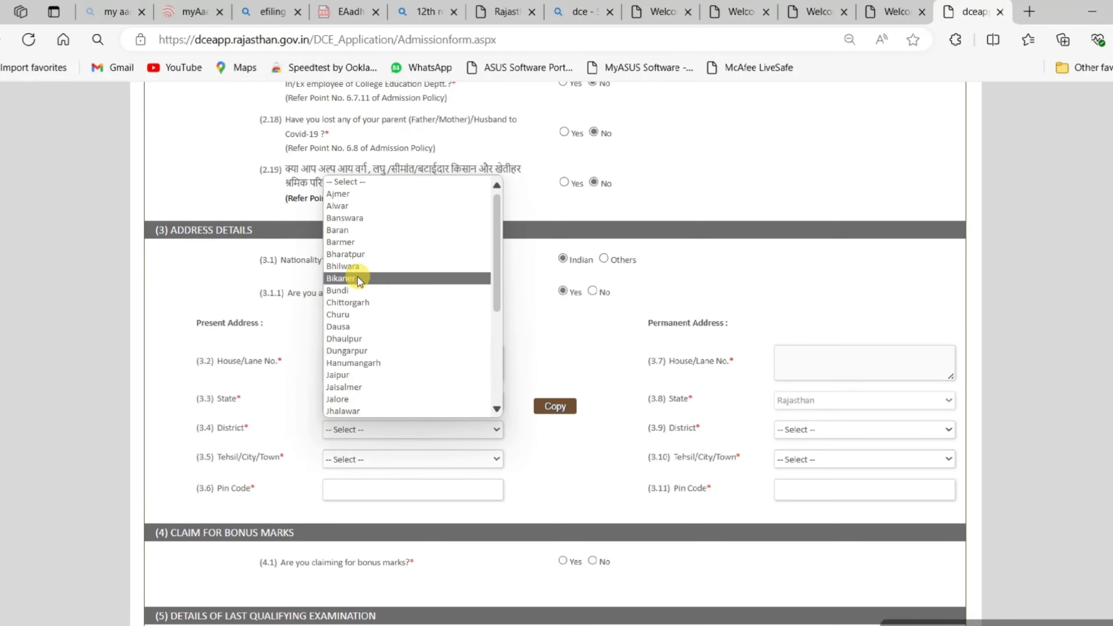
pyautogui.click(355, 242)
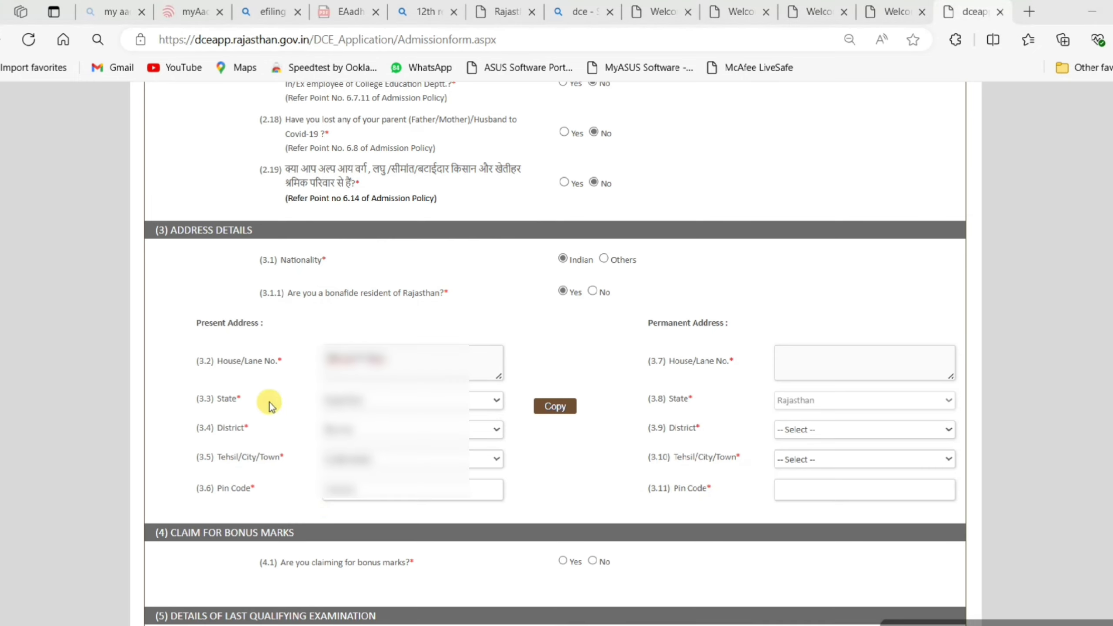
pyautogui.moveTo(196, 322); pyautogui.dragTo(259, 323)
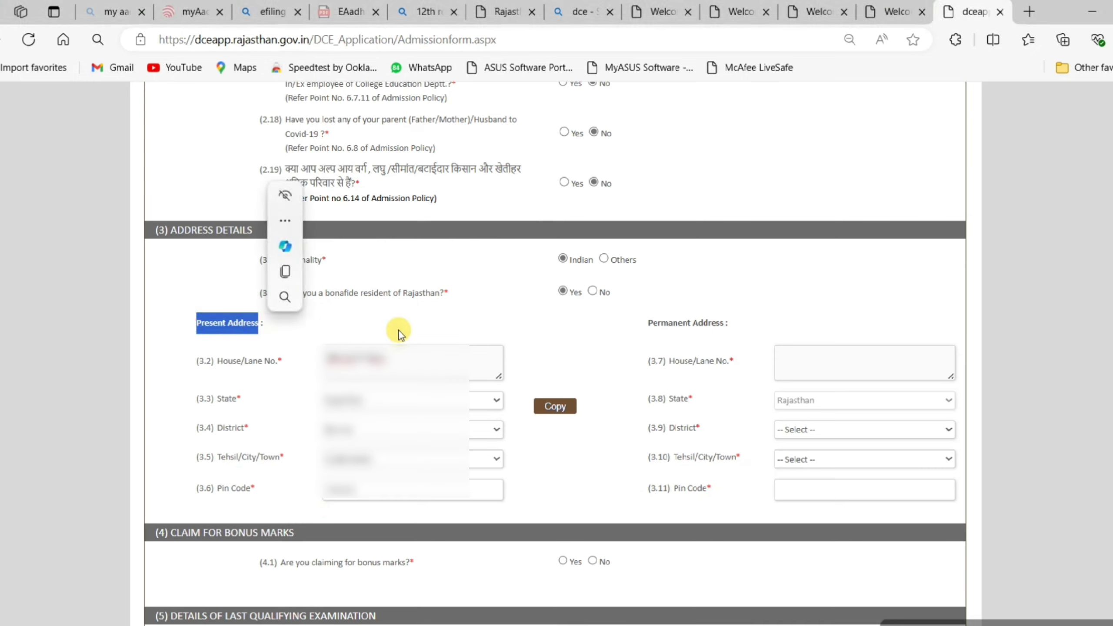
pyautogui.click(517, 320)
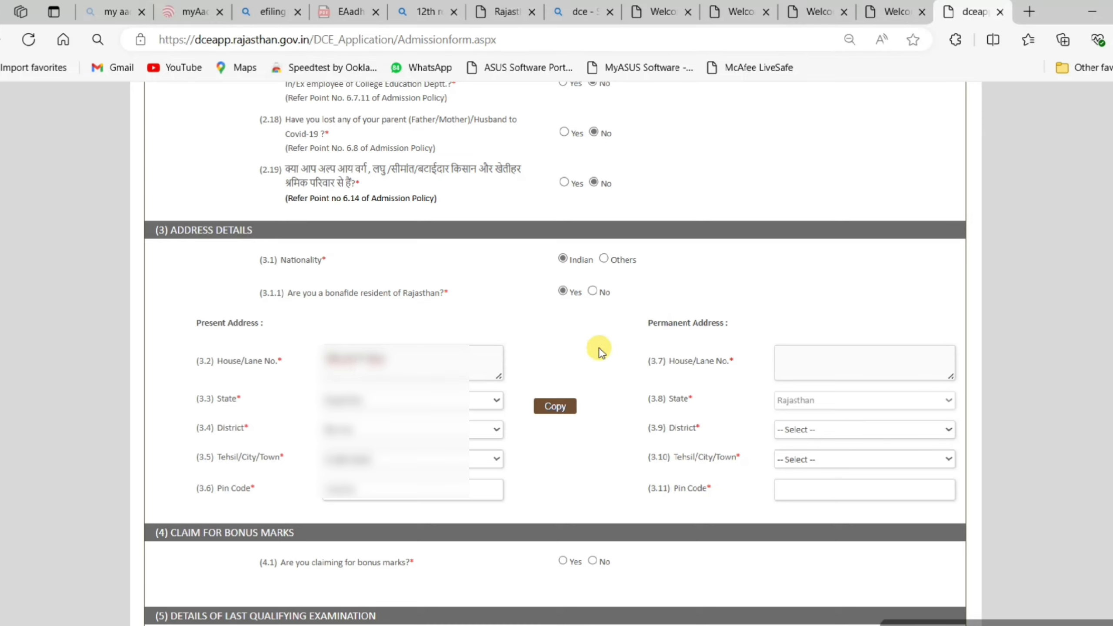
pyautogui.click(563, 407)
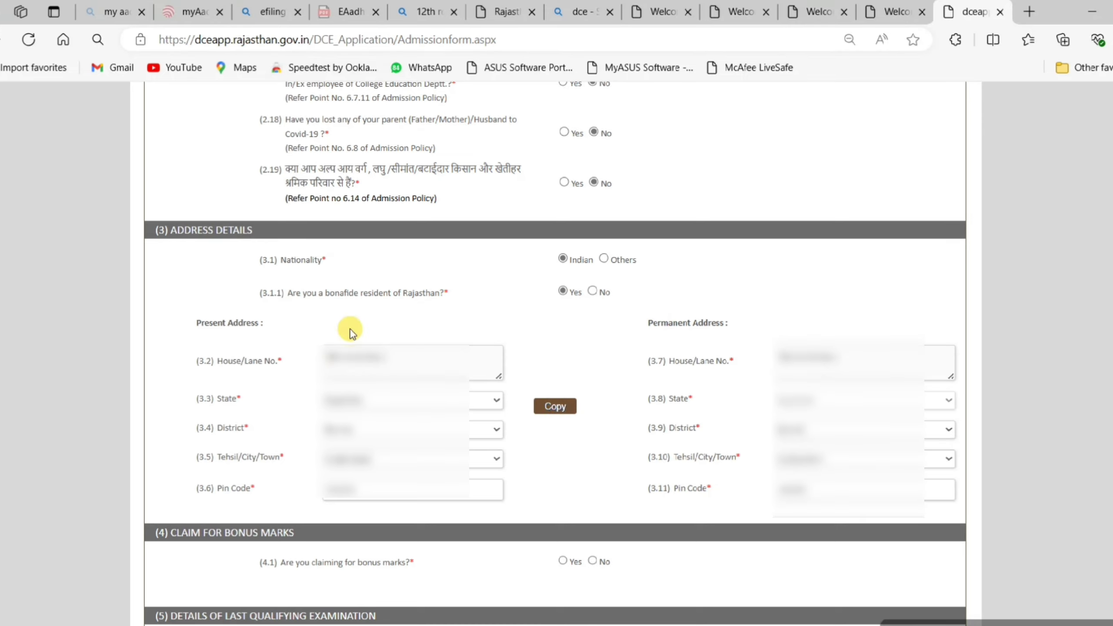
# - Check the available bonus types and answer No to claiming bonus marks
pyautogui.scroll(-7, 823, 377)
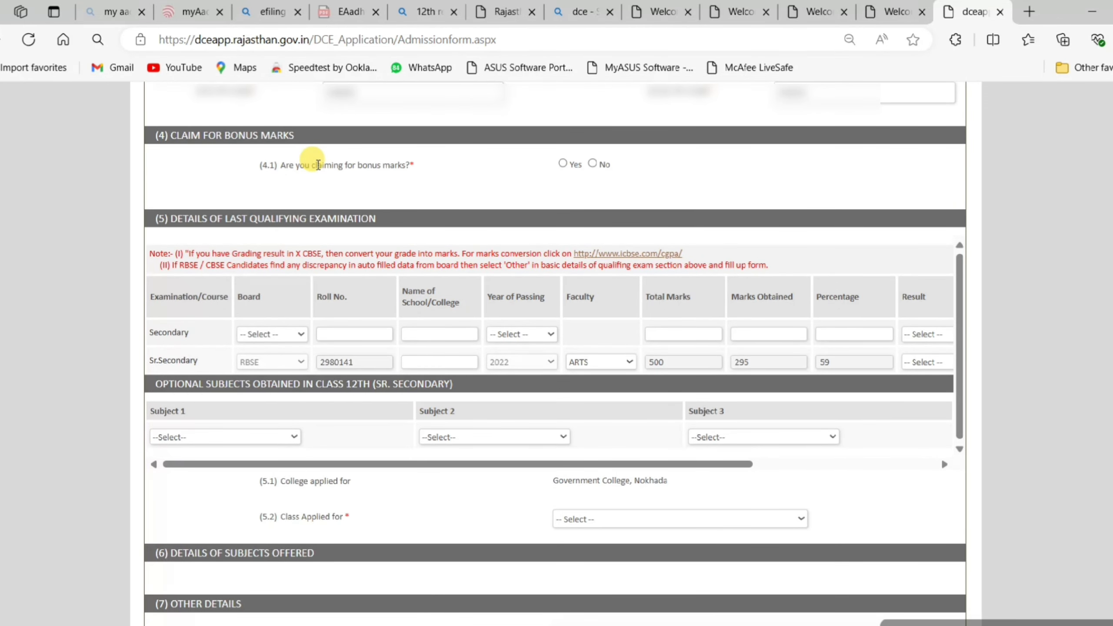
pyautogui.click(563, 164)
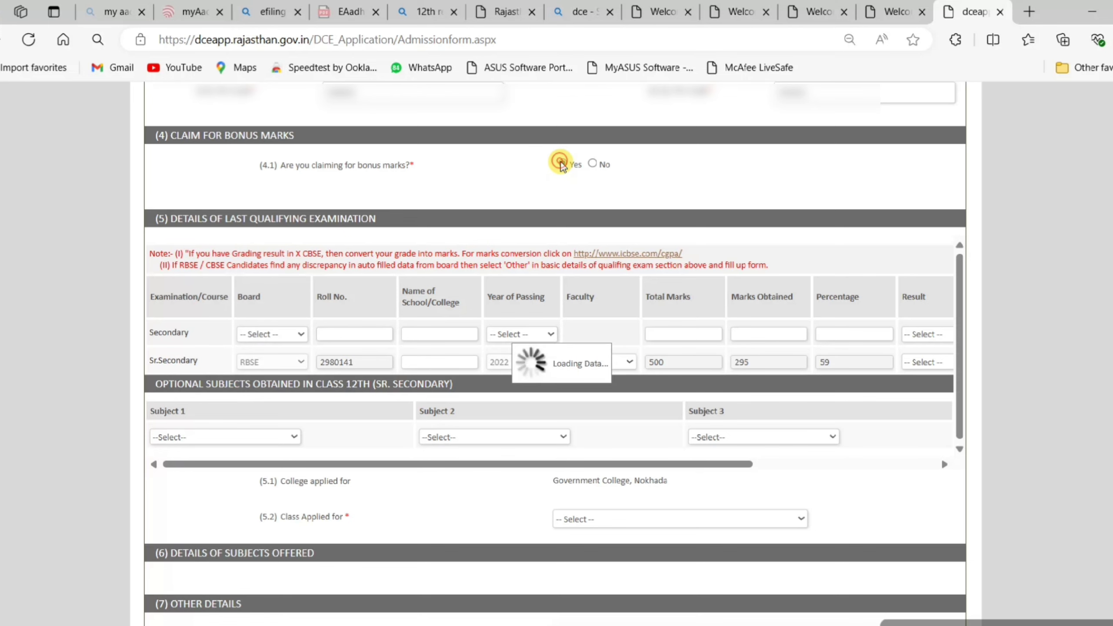
pyautogui.click(554, 200)
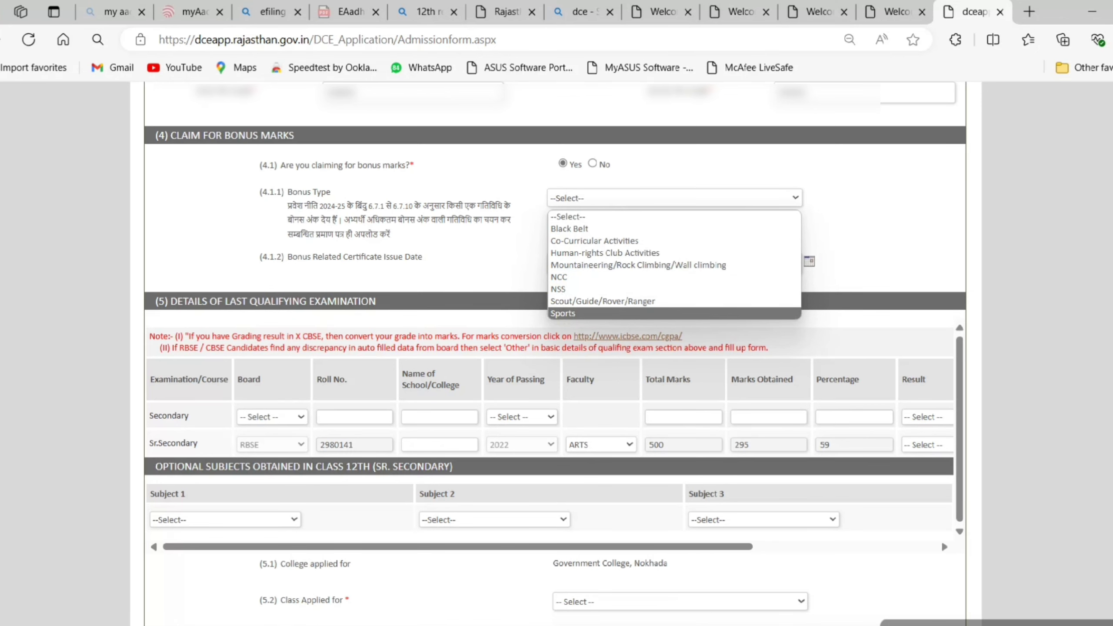
pyautogui.click(302, 181)
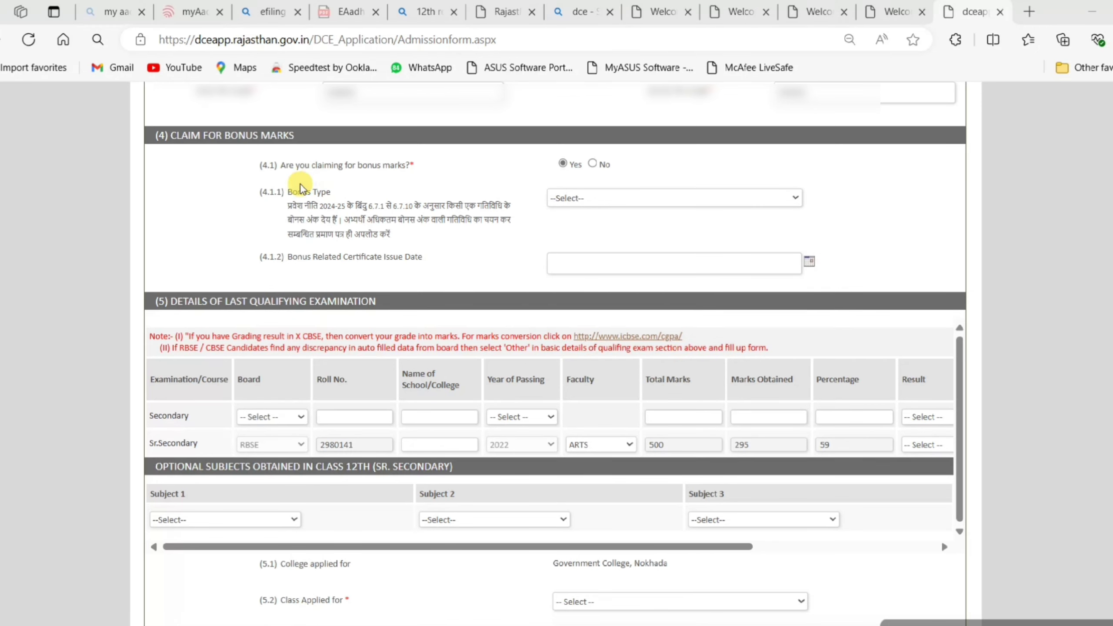
pyautogui.click(593, 164)
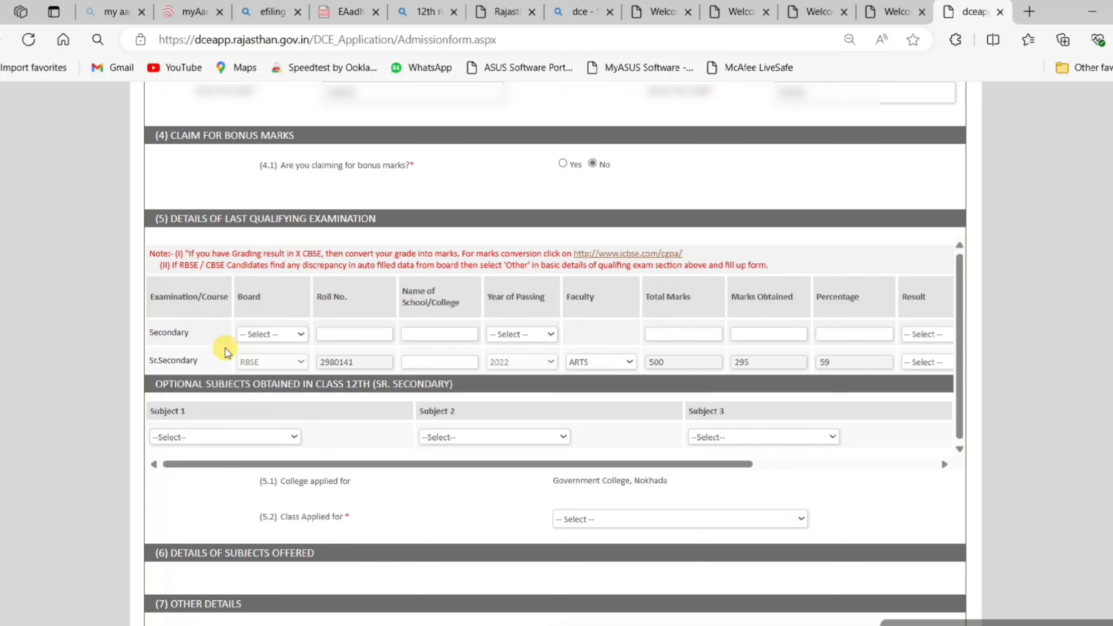
# - Set the Sr.Secondary examination result to Pass in the last qualifying examination details
pyautogui.moveTo(153, 332); pyautogui.dragTo(188, 333)
pyautogui.click(188, 353)
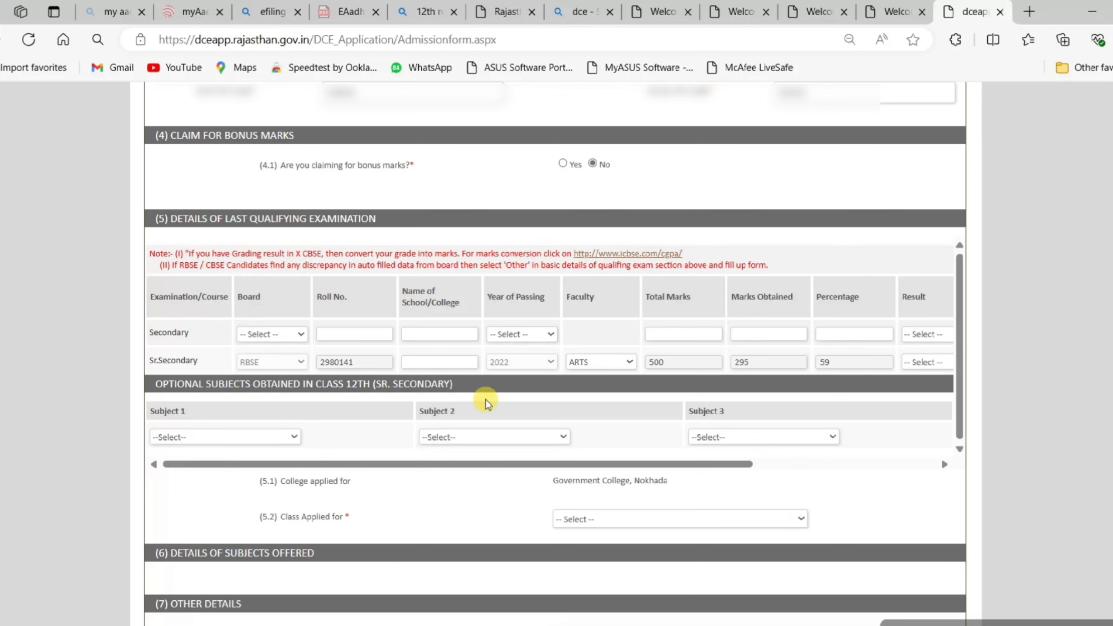
pyautogui.click(916, 363)
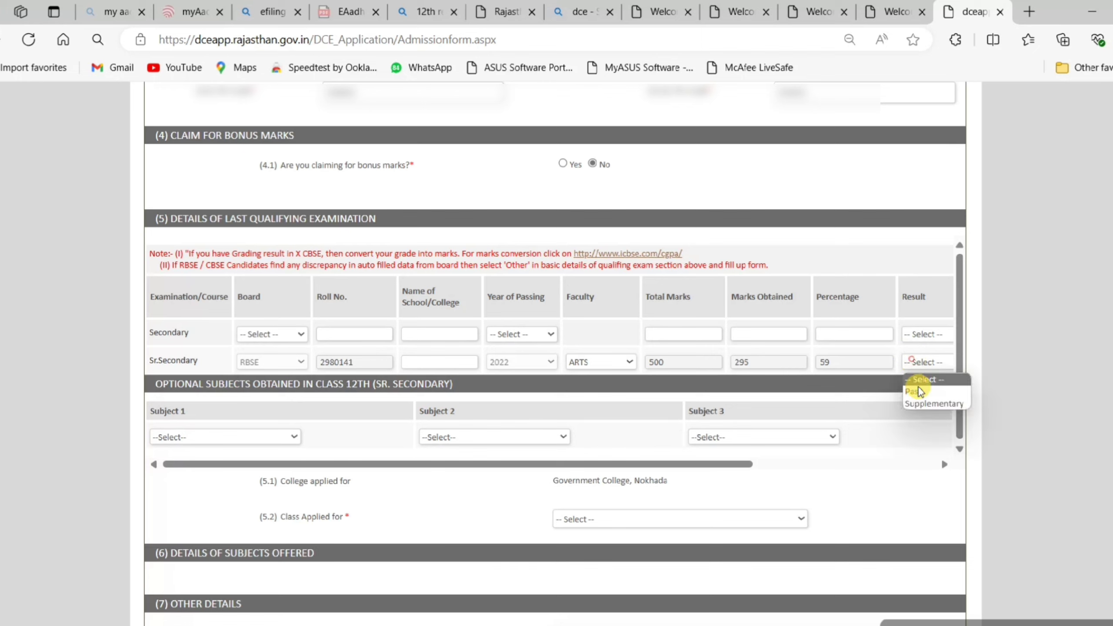
pyautogui.click(923, 388)
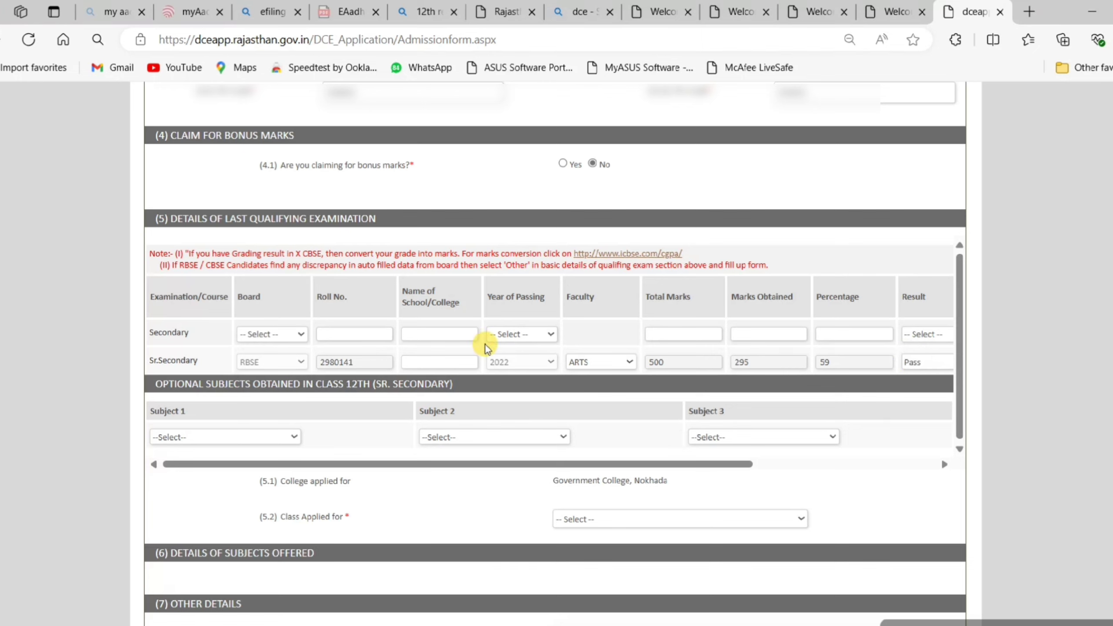
# - Set the Secondary examination's board to RBSE and its year of passing to 2020
pyautogui.click(269, 335)
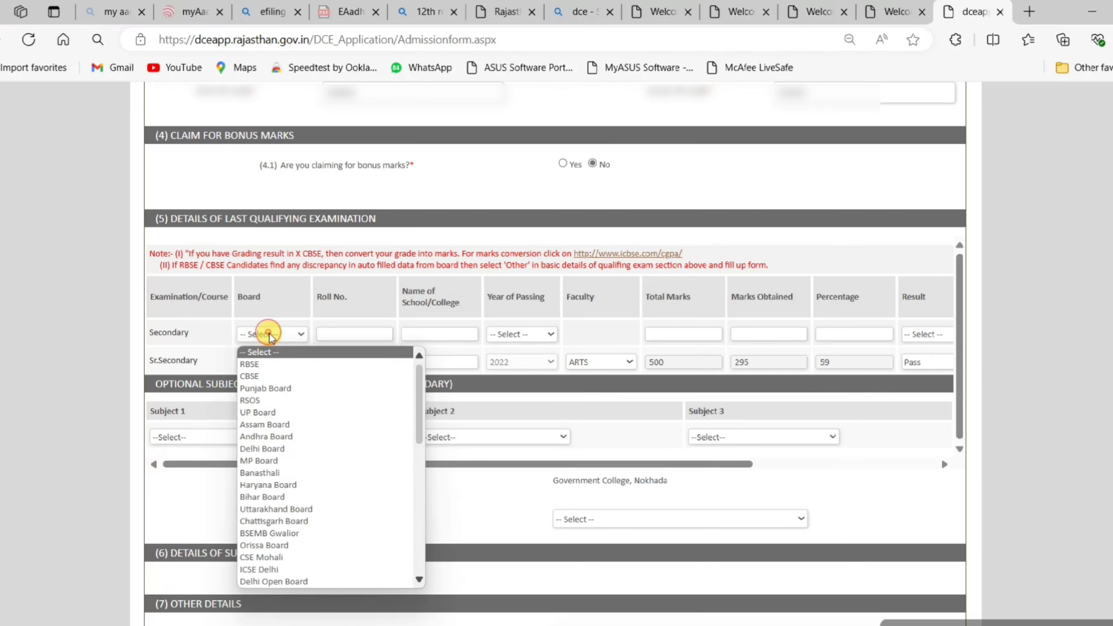
pyautogui.click(270, 365)
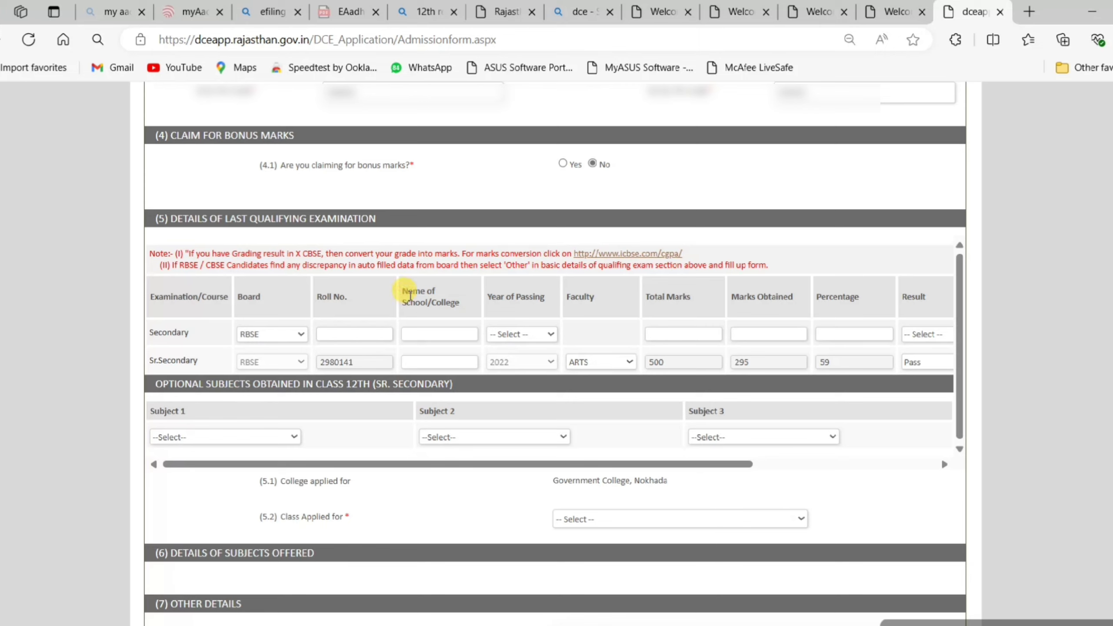
pyautogui.click(501, 334)
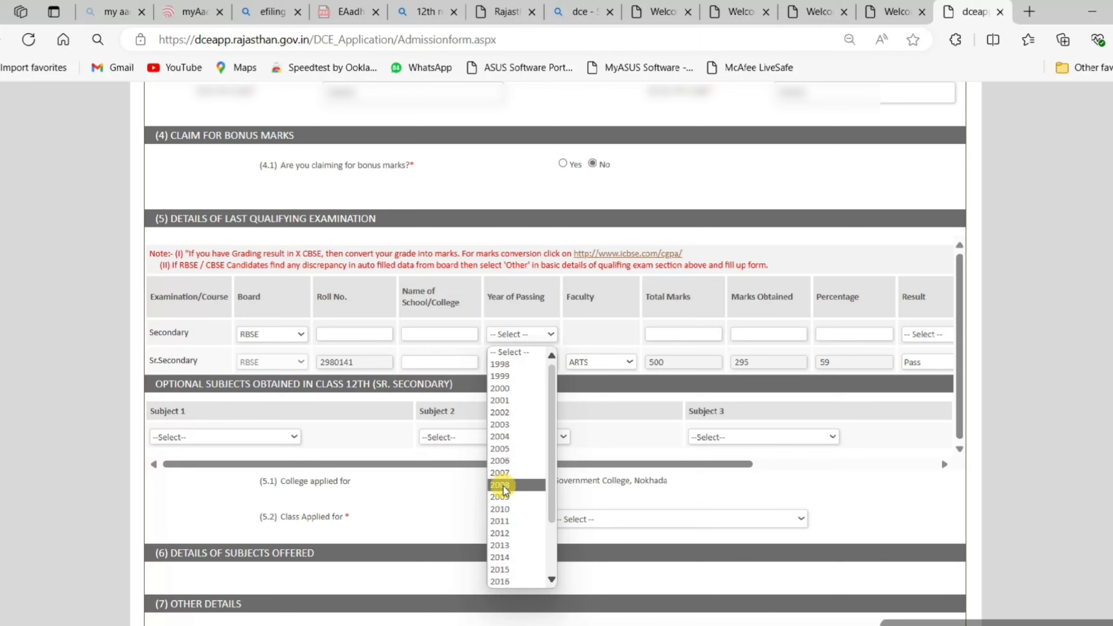
pyautogui.scroll(-2, 506, 518)
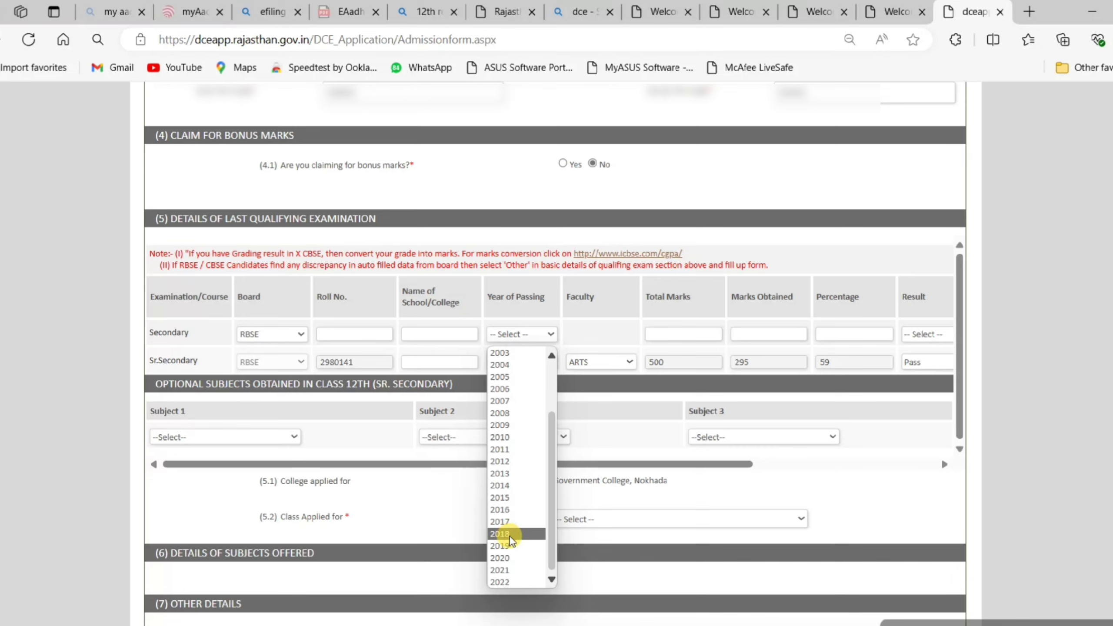
pyautogui.click(507, 558)
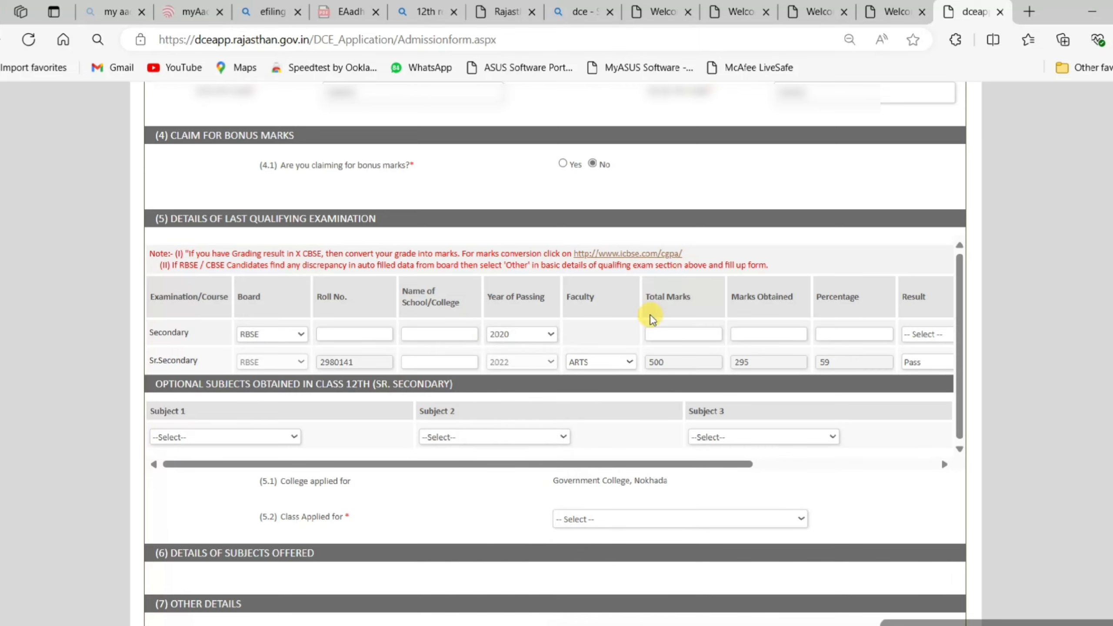
# - Enter 600 total marks and 383 marks obtained for the Secondary examination and set its result to Pass
pyautogui.click(656, 335)
pyautogui.write('600')
pyautogui.click(765, 333)
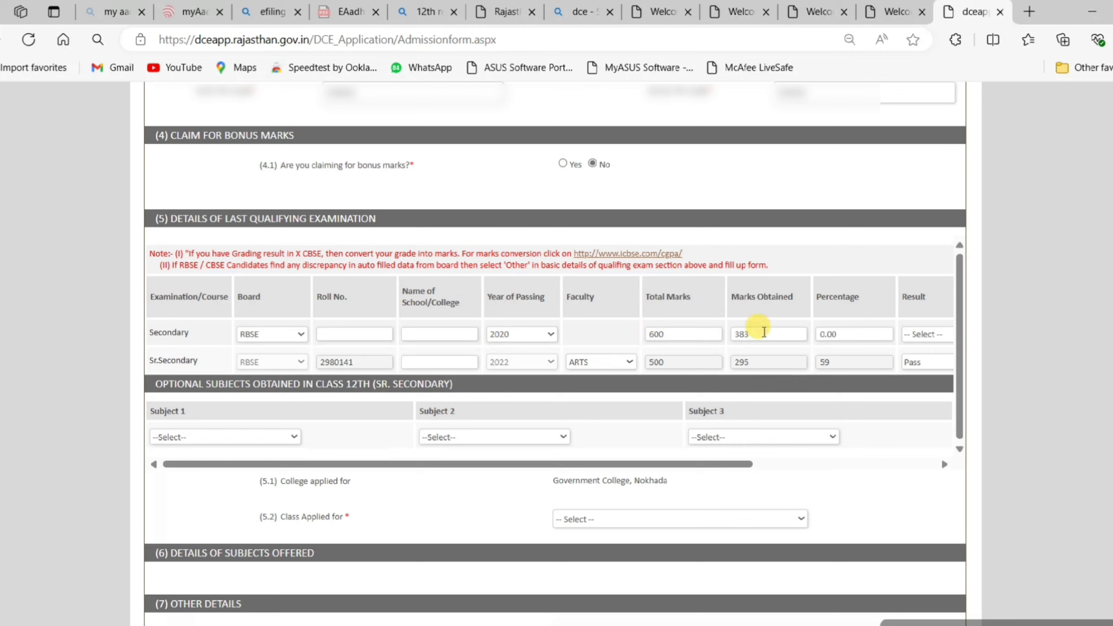
pyautogui.write('383')
pyautogui.click(910, 333)
pyautogui.click(919, 363)
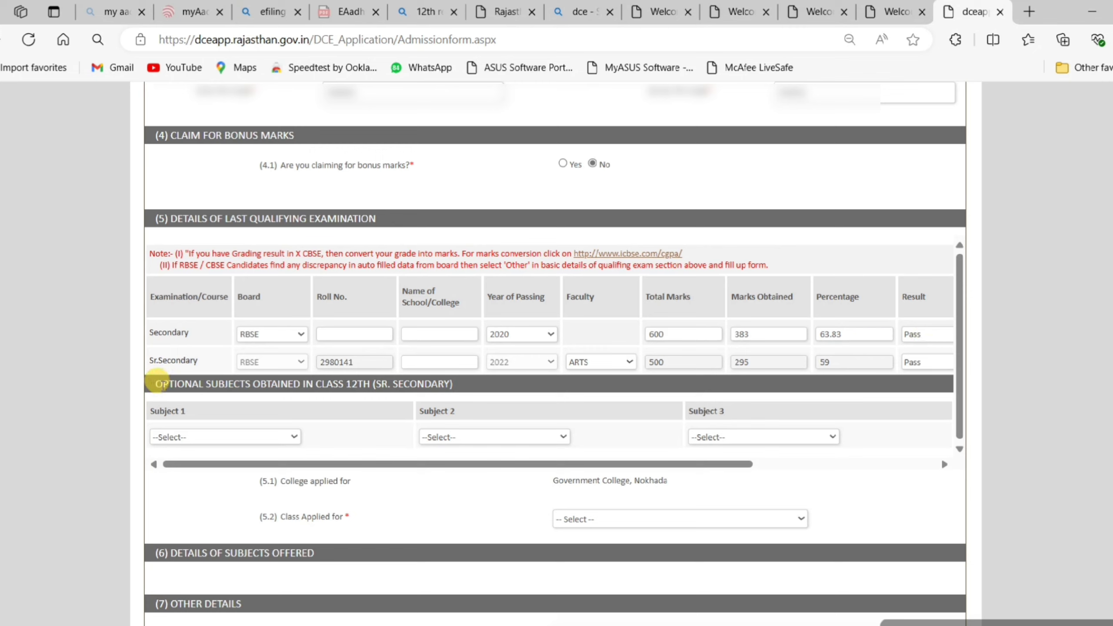
pyautogui.moveTo(155, 380); pyautogui.dragTo(447, 391)
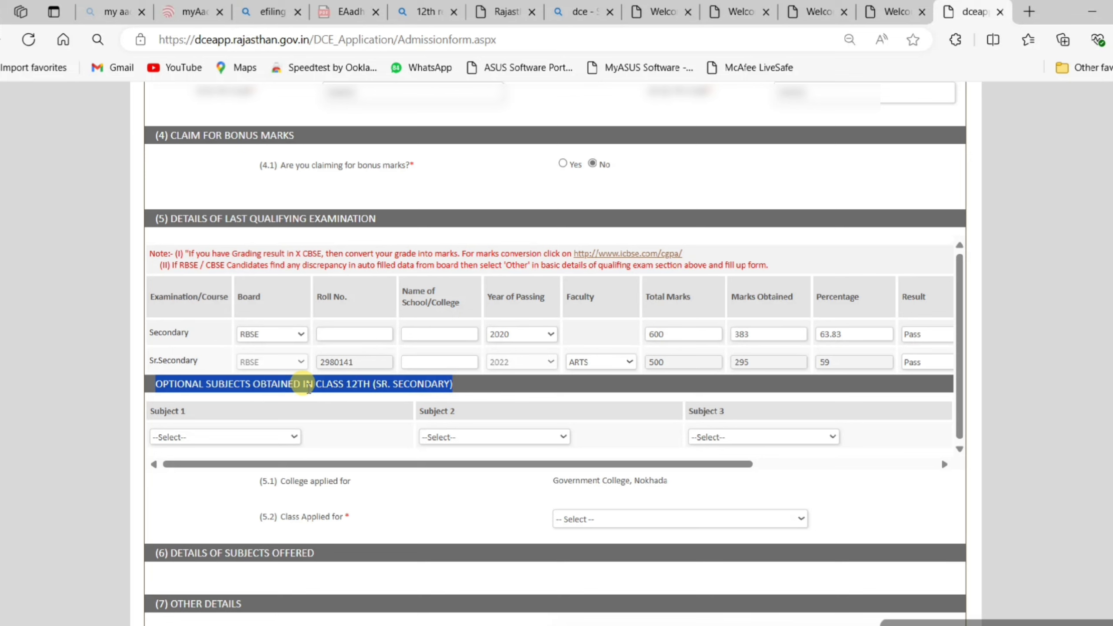
# - Set Subject 1 of the optional subjects obtained in Class 12th to Geography
pyautogui.click(261, 447)
pyautogui.scroll(-1, 198, 248)
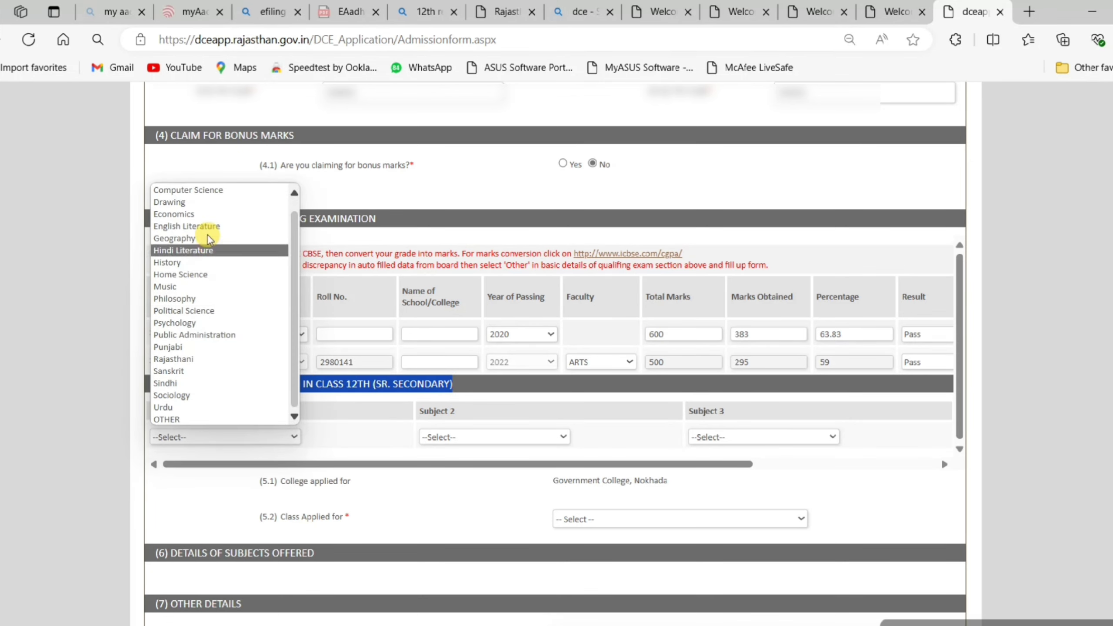
pyautogui.click(186, 240)
pyautogui.click(452, 438)
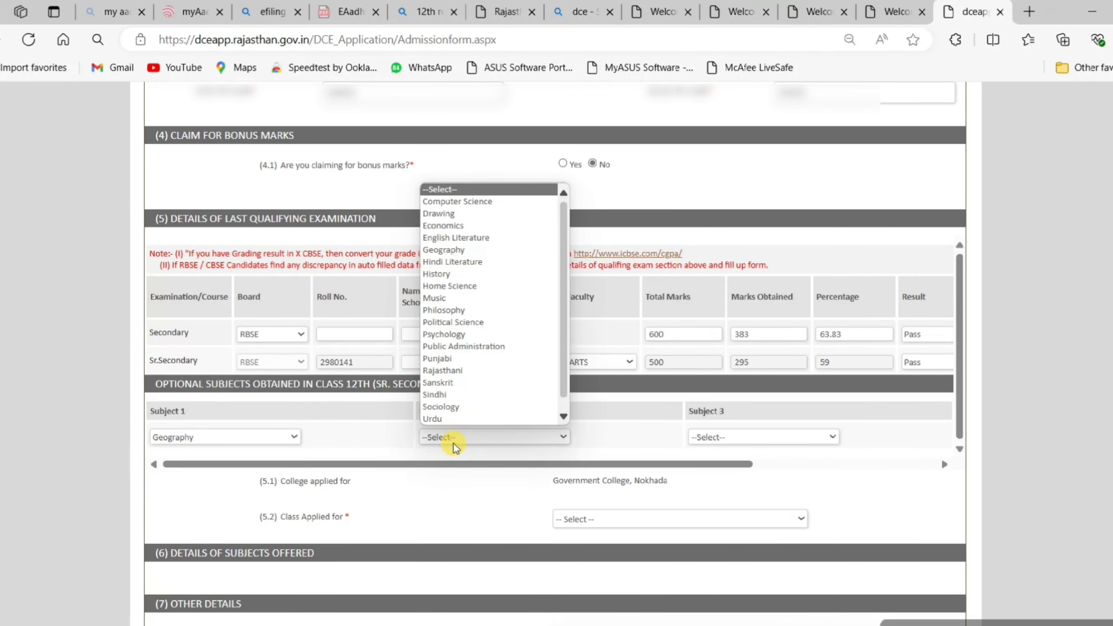
# - Set the class applied for to BA Part I and choose General Hindi in the details of subjects offered
pyautogui.scroll(-3, 540, 537)
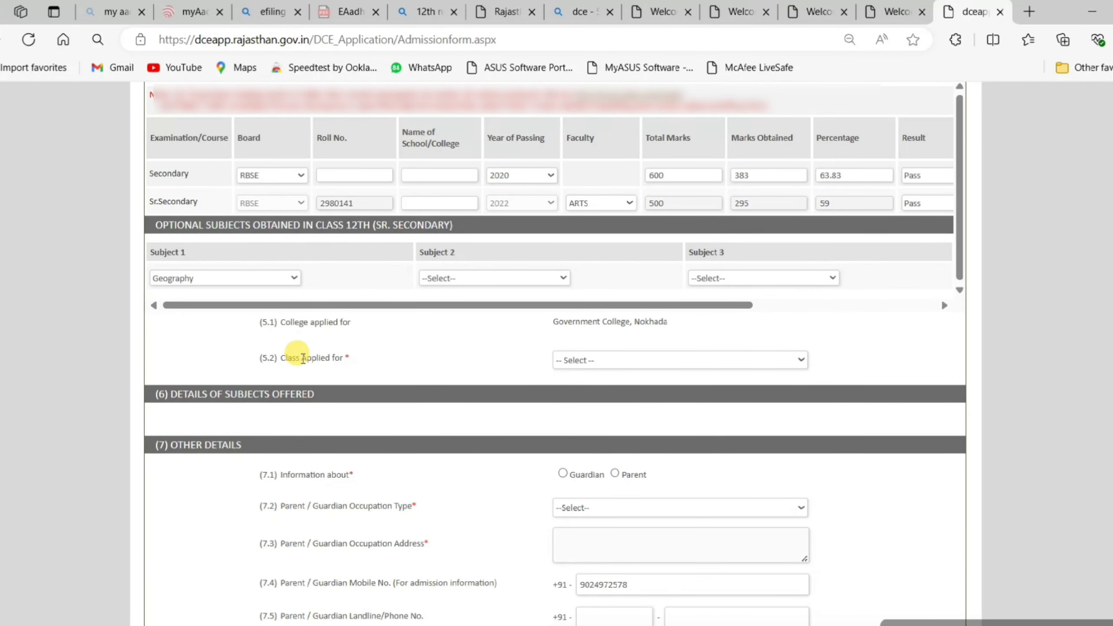
pyautogui.click(575, 358)
pyautogui.click(572, 391)
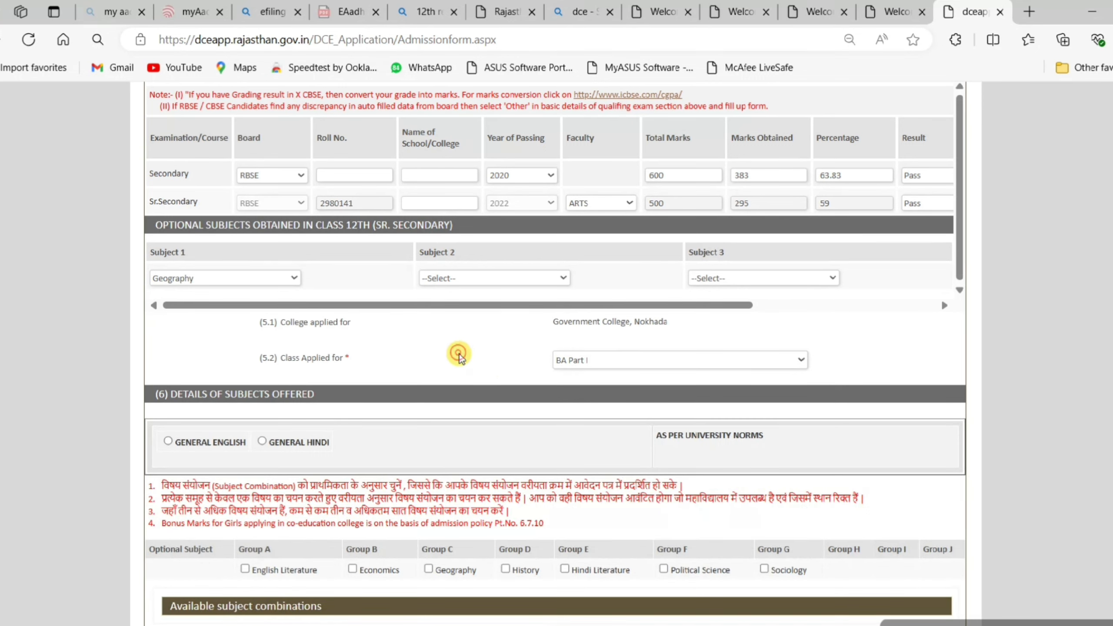
pyautogui.scroll(-2, 348, 386)
pyautogui.scroll(-3, 343, 390)
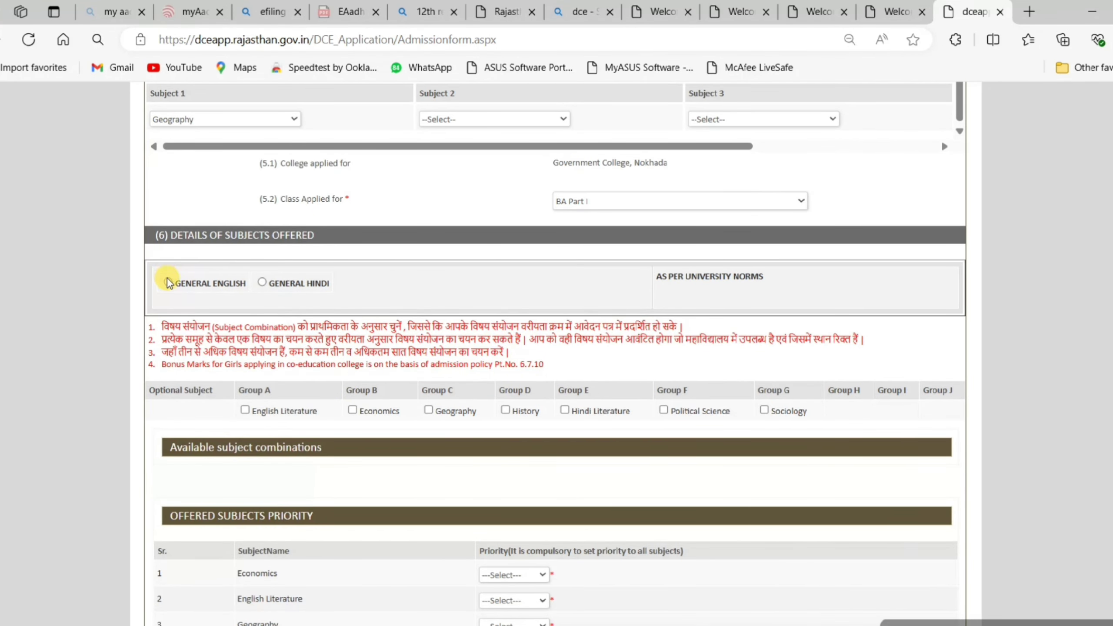
pyautogui.click(262, 283)
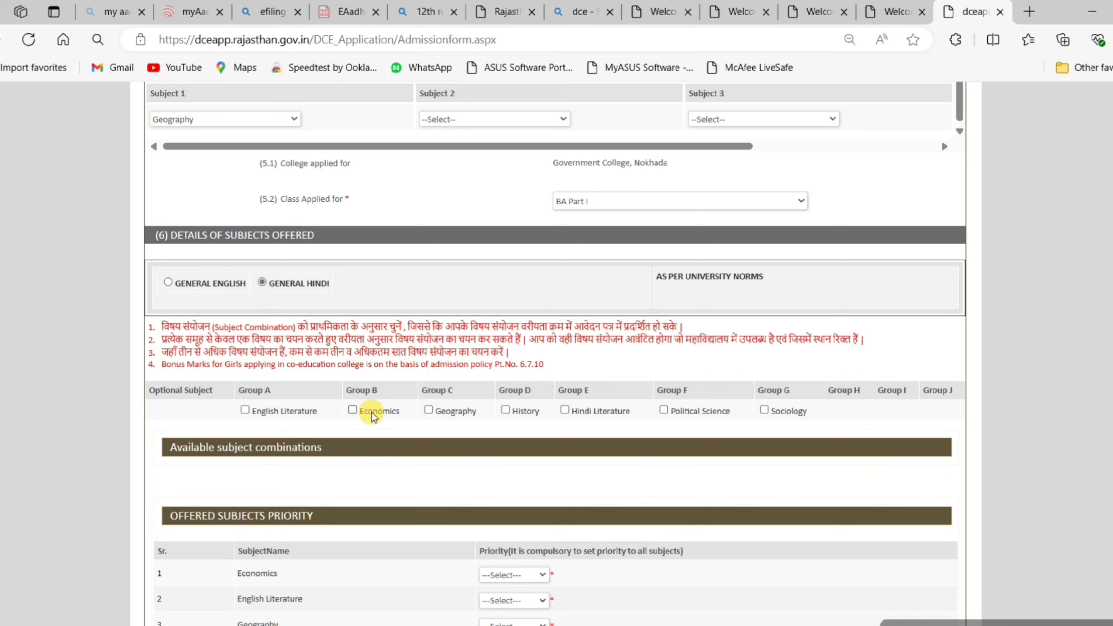
# - Choose Hindi Literature under Group E and add the combination of History, Hindi Literature and Political Science
pyautogui.click(566, 411)
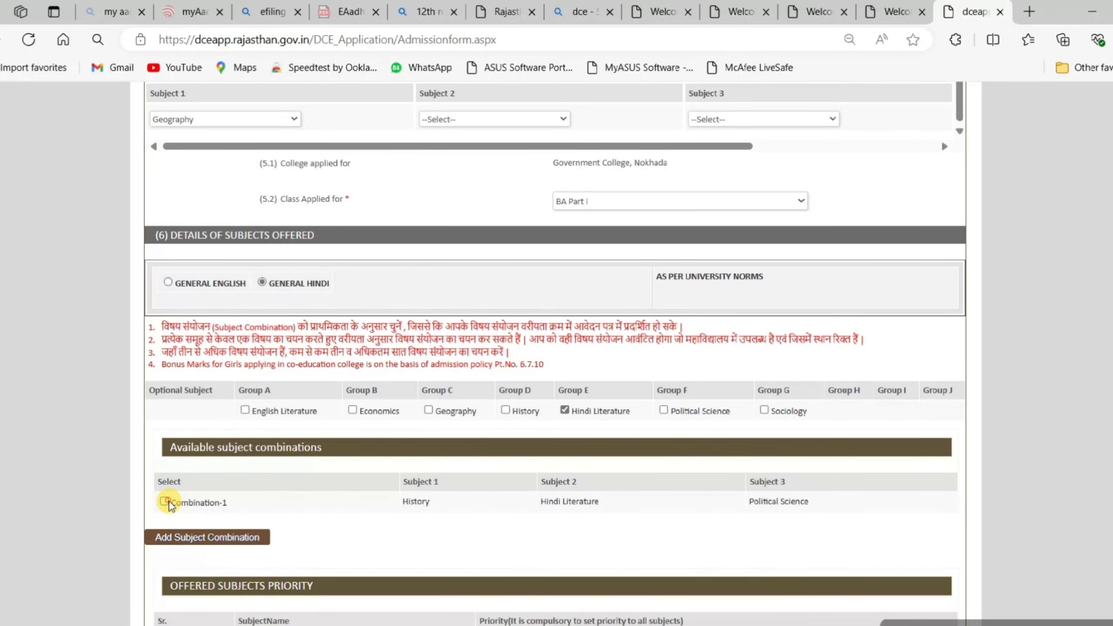
pyautogui.click(167, 502)
pyautogui.click(206, 537)
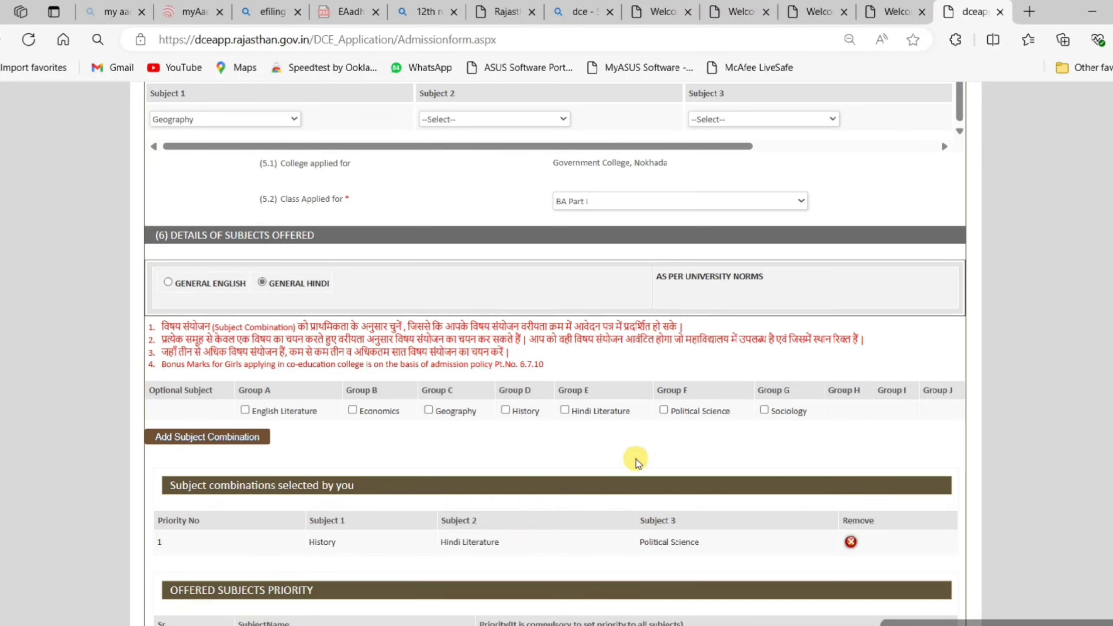
# - Choose Geography under Group C and add the combination of Economics, Geography and Sociology
pyautogui.click(429, 410)
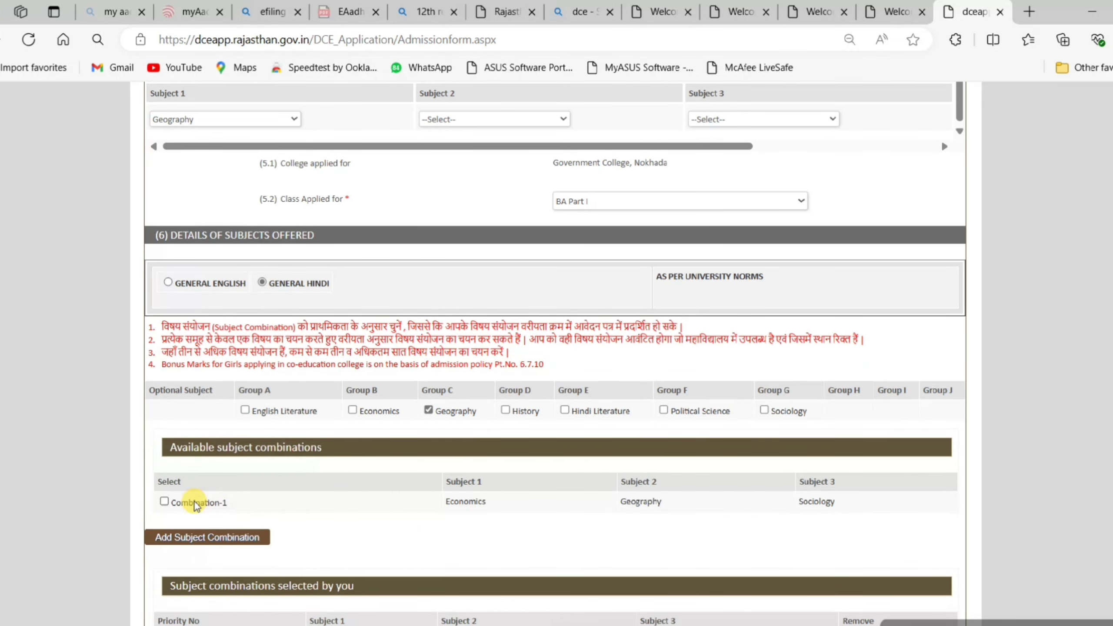
pyautogui.click(181, 537)
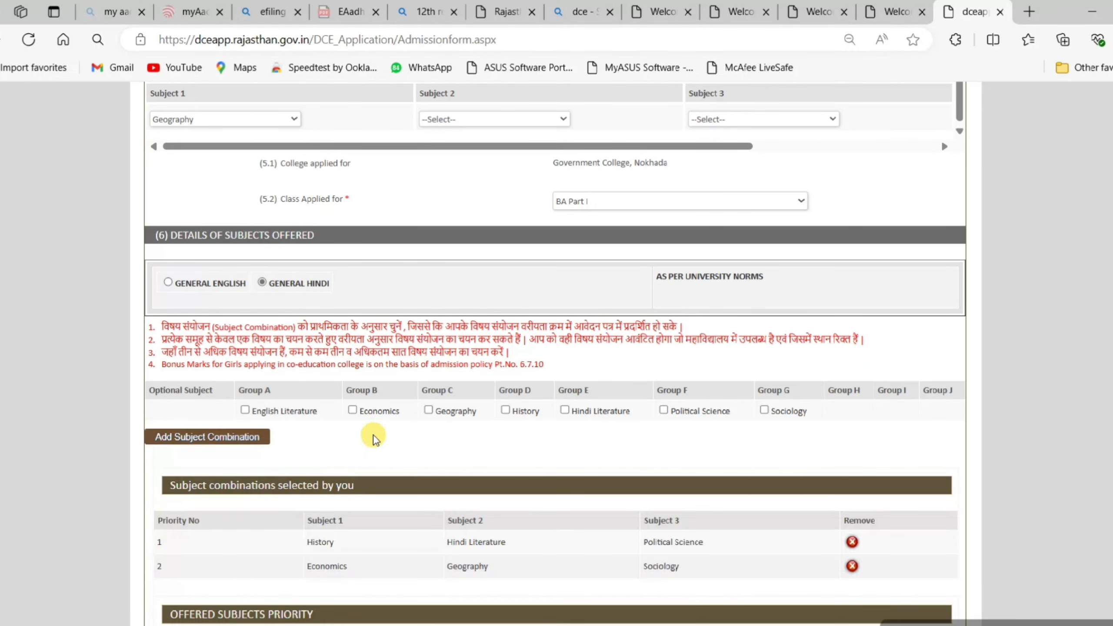
pyautogui.scroll(-2, 373, 438)
pyautogui.moveTo(167, 400); pyautogui.dragTo(354, 406)
pyautogui.click(285, 434)
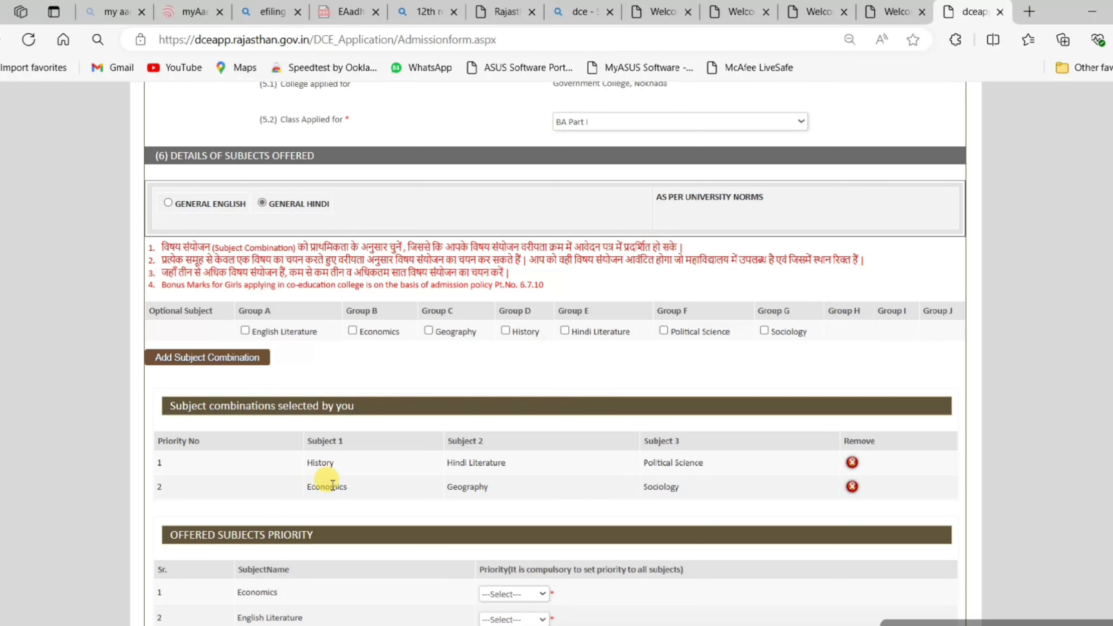
# - Set the priority of Economics to 2 in the offered subjects priority list
pyautogui.scroll(-5, 358, 487)
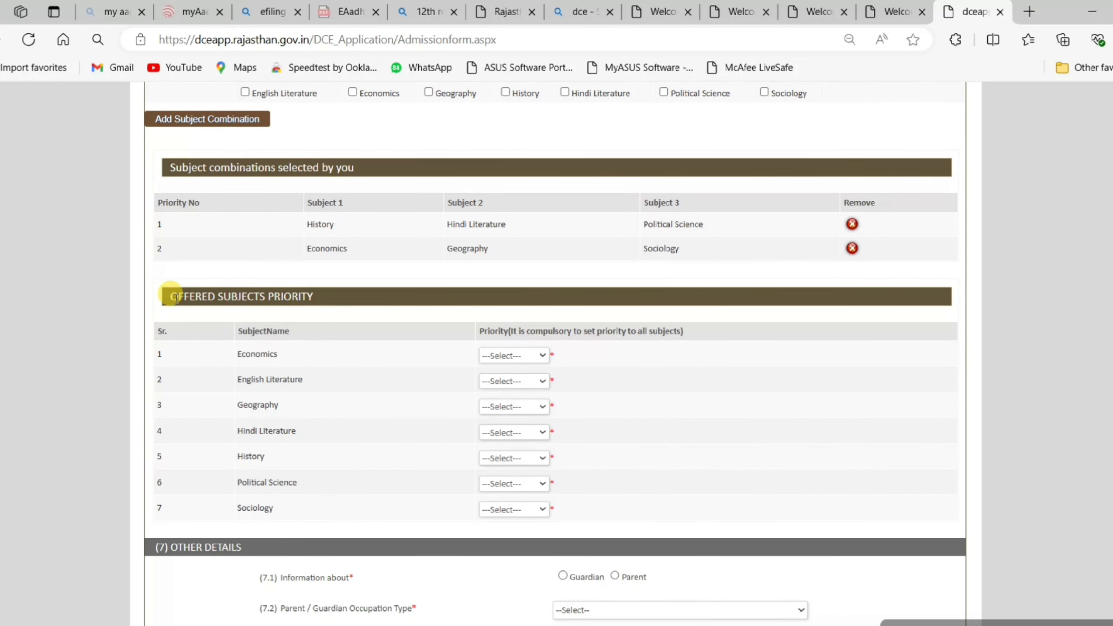
pyautogui.click(492, 364)
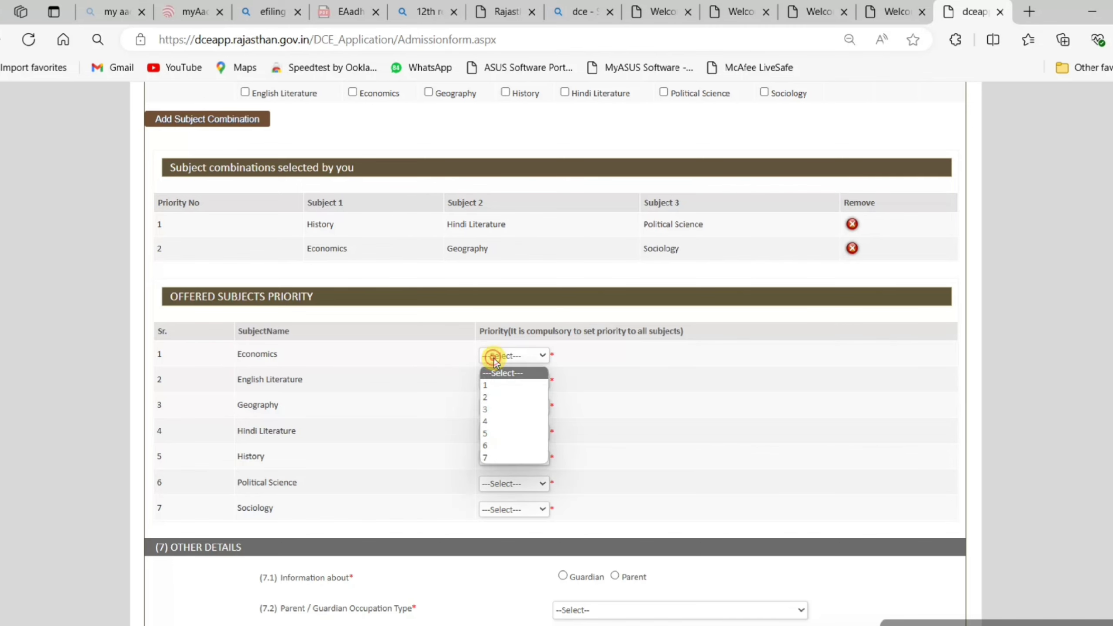
pyautogui.click(493, 398)
pyautogui.click(525, 333)
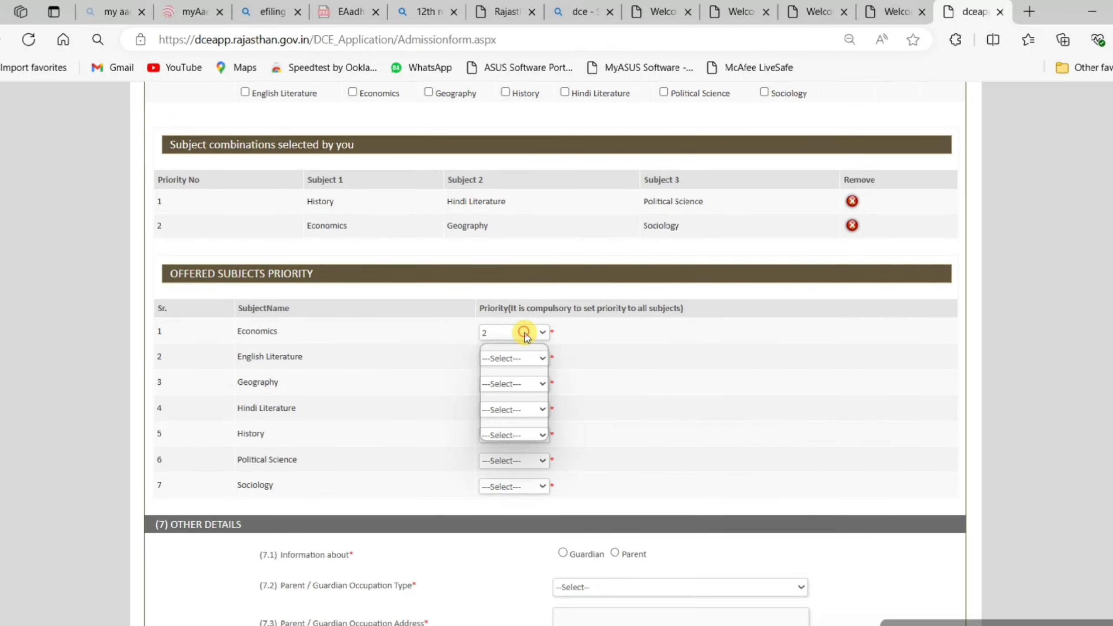
pyautogui.click(497, 359)
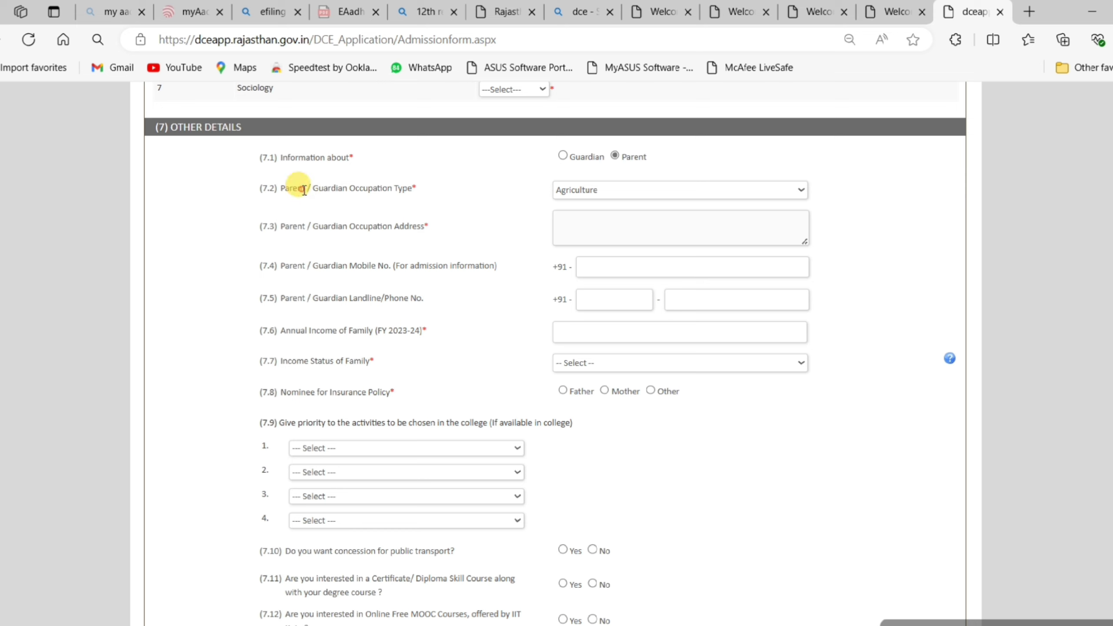
# - Review the parent or guardian occupation, address, mobile and landline fields and the annual family income field
pyautogui.moveTo(302, 188); pyautogui.dragTo(398, 195)
pyautogui.click(375, 207)
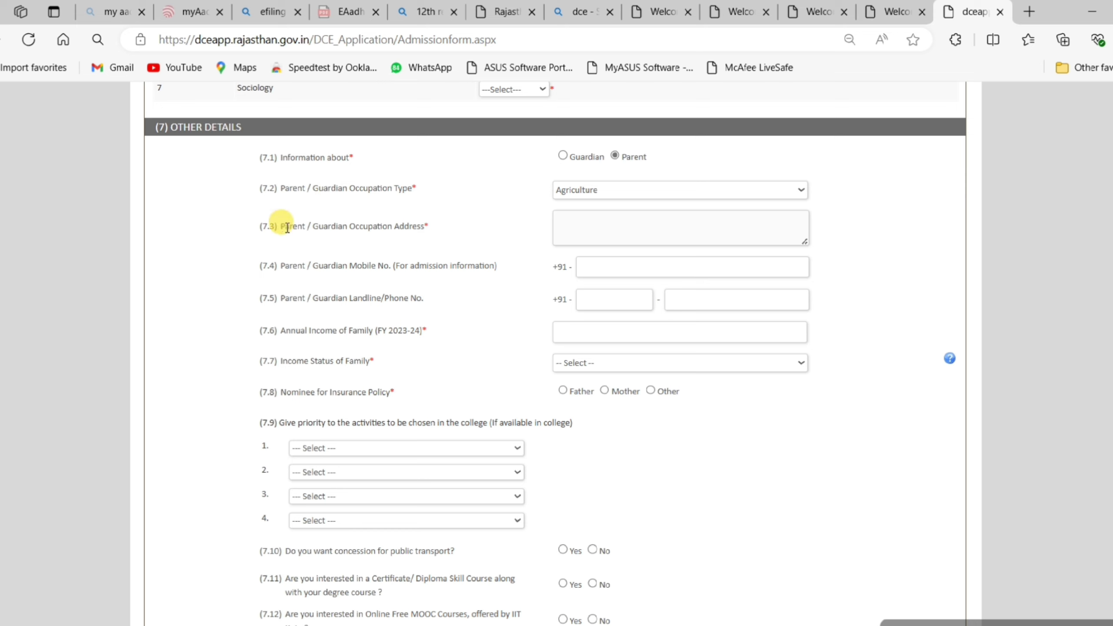
pyautogui.moveTo(287, 228); pyautogui.dragTo(426, 227)
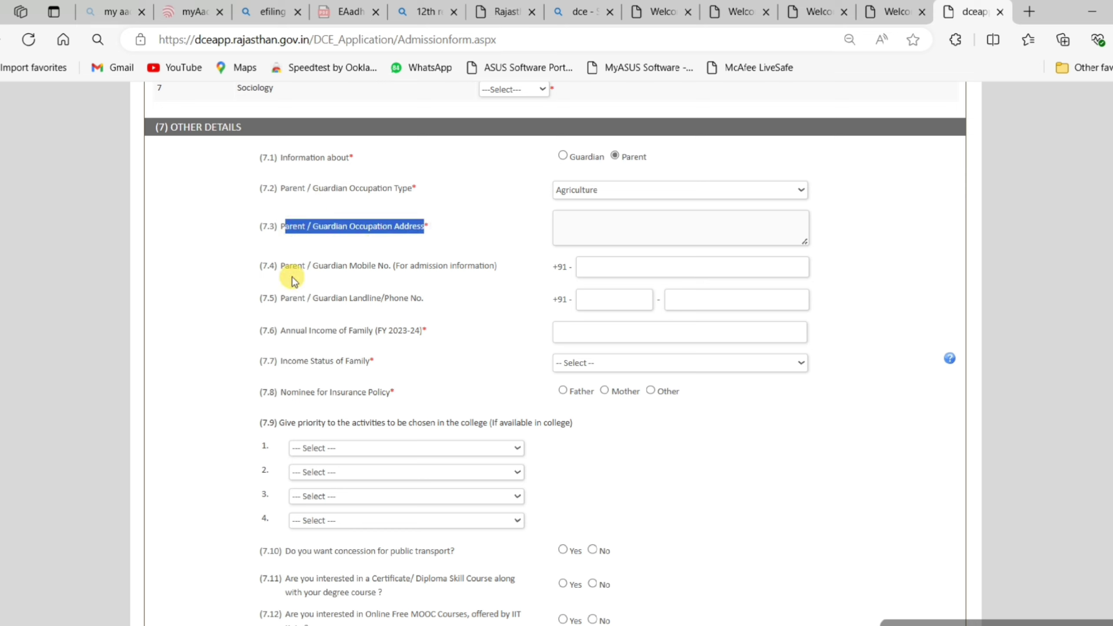
pyautogui.moveTo(285, 266); pyautogui.dragTo(495, 268)
pyautogui.click(303, 296)
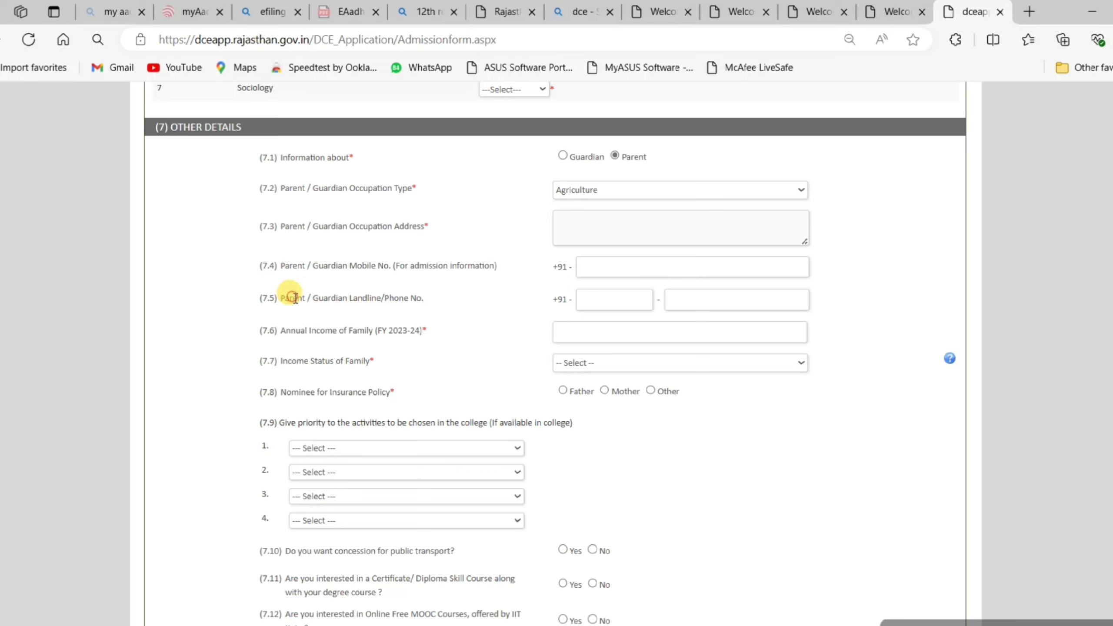
pyautogui.moveTo(294, 298); pyautogui.dragTo(417, 302)
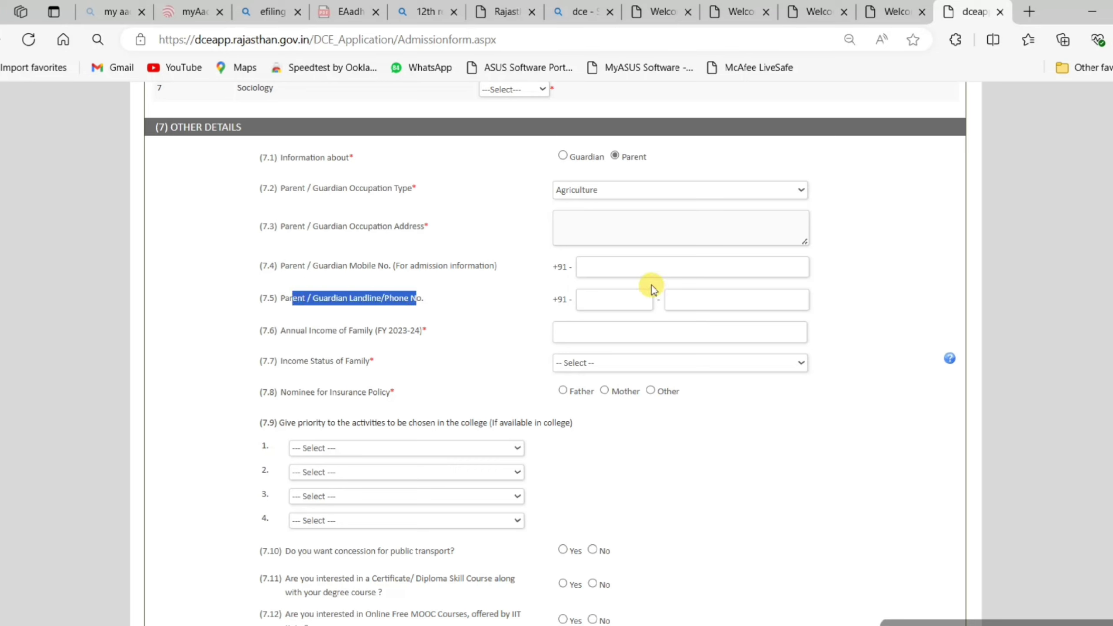
pyautogui.moveTo(300, 330); pyautogui.dragTo(425, 333)
pyautogui.click(382, 371)
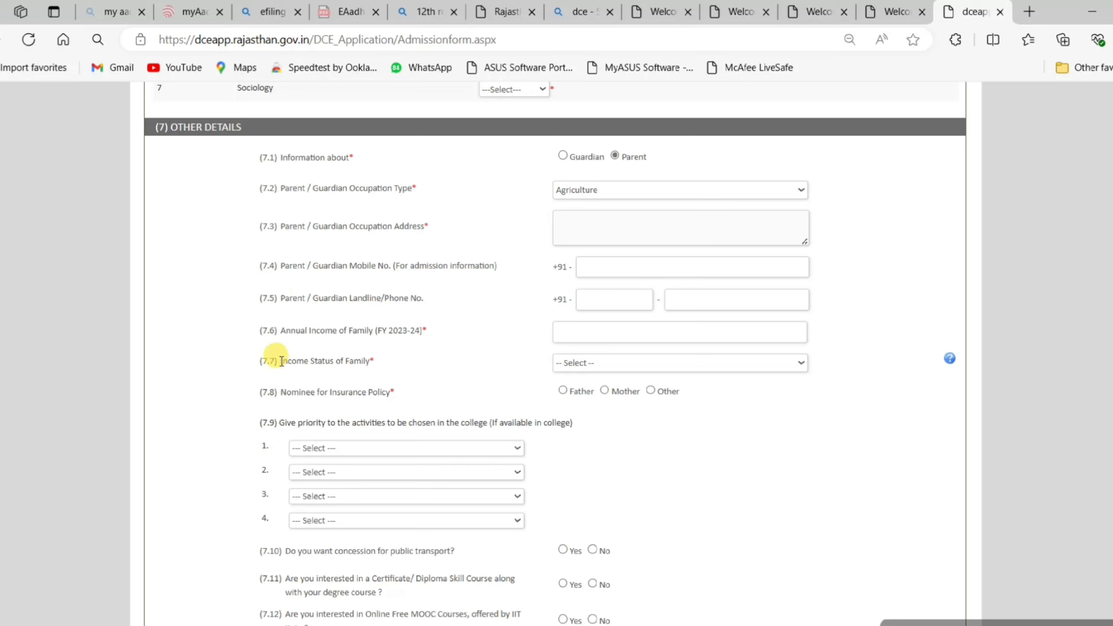
# - Set the family's income status to Non-Income Tax Payer and the insurance policy nominee to Father
pyautogui.moveTo(281, 361); pyautogui.dragTo(375, 363)
pyautogui.click(388, 377)
pyautogui.click(586, 363)
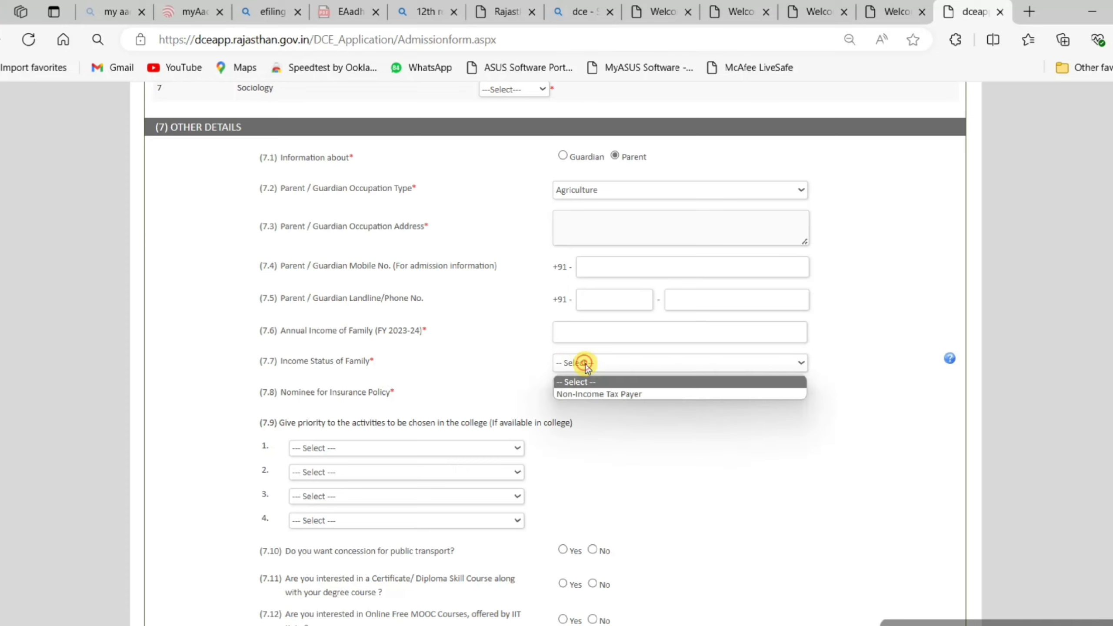
pyautogui.click(608, 394)
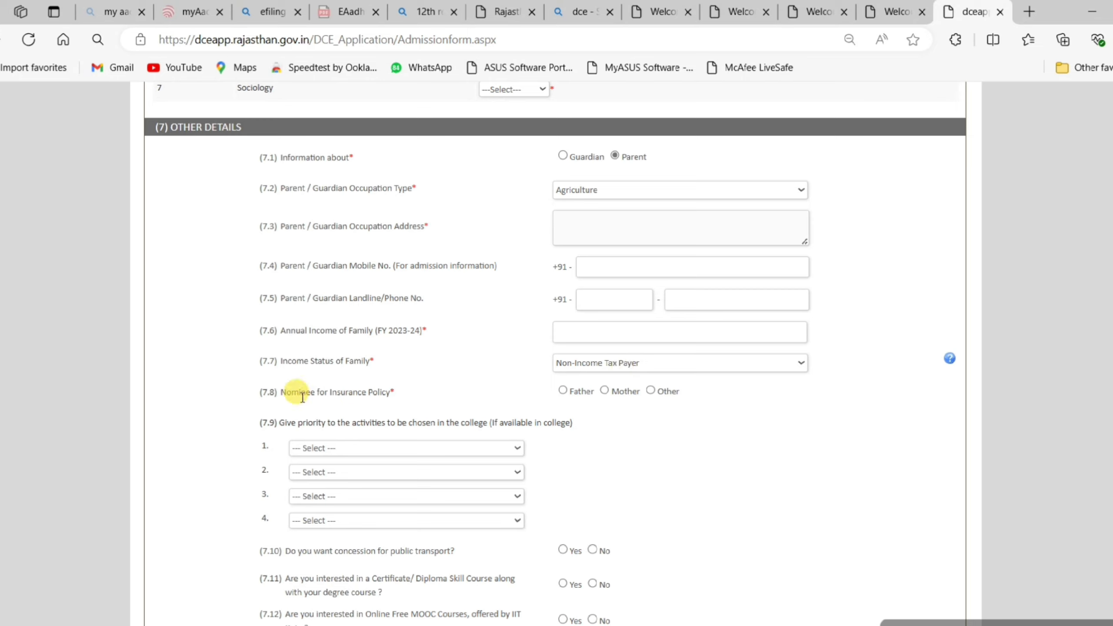
pyautogui.click(565, 391)
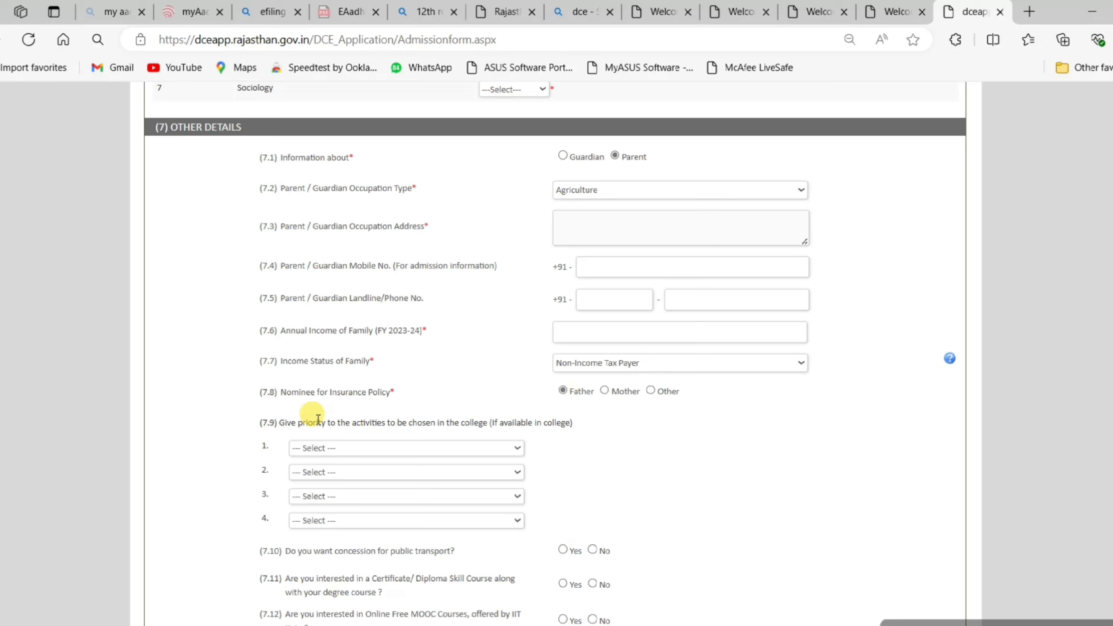
# - Rank the college activities as NCC, NSS, Rovering/Rangering, and Women's Cell / YDC / Human Rights Cell / Planning Forum
pyautogui.click(337, 449)
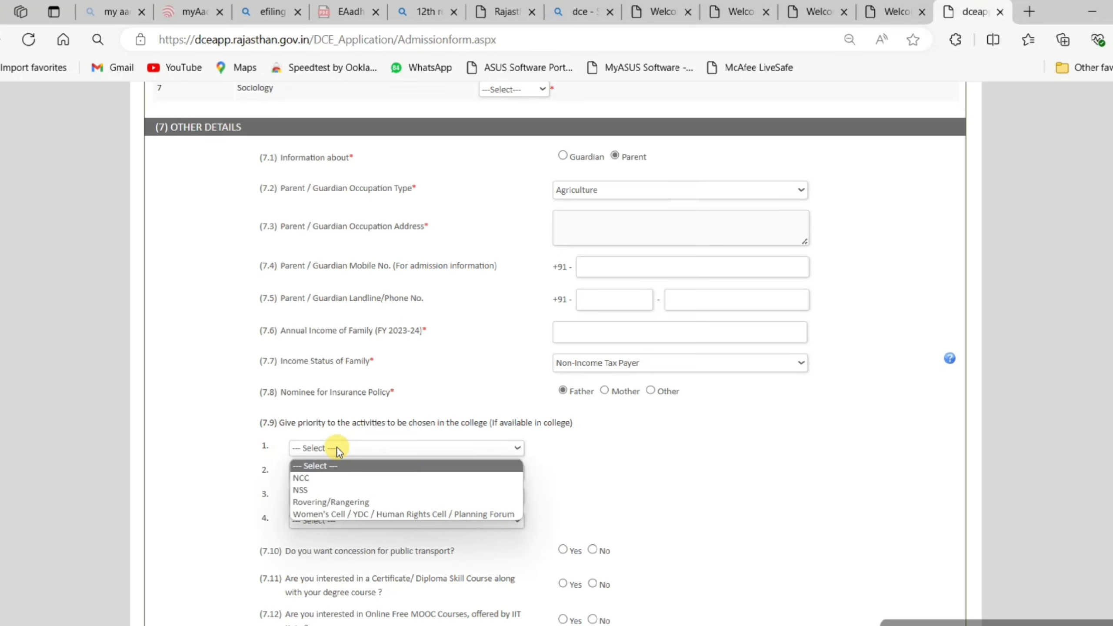
pyautogui.click(323, 478)
pyautogui.click(323, 473)
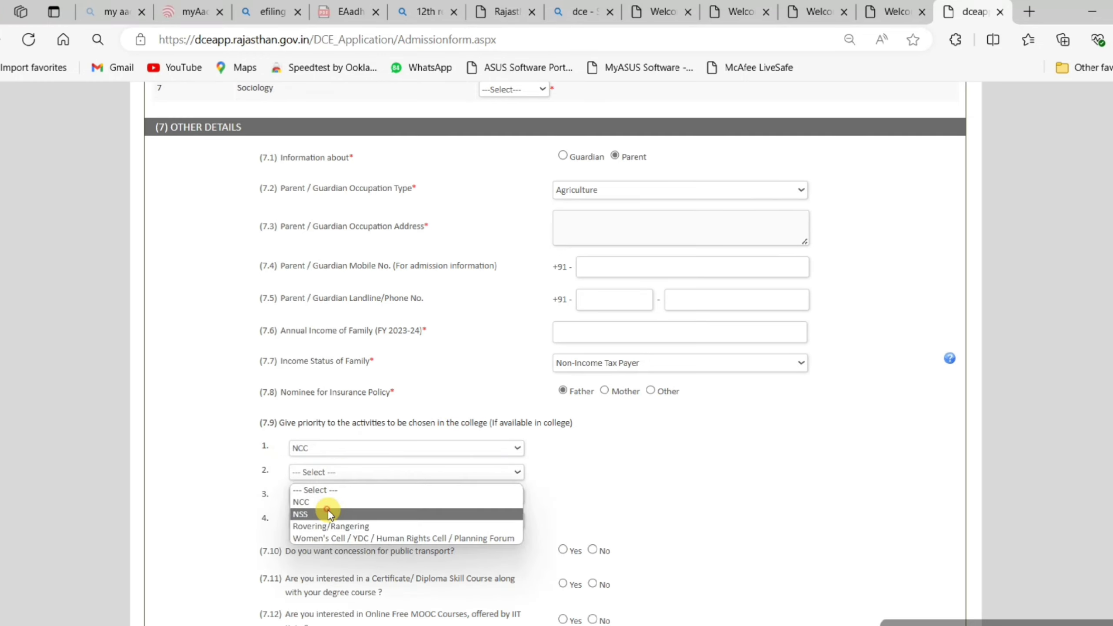
pyautogui.click(329, 514)
pyautogui.click(318, 497)
pyautogui.click(319, 550)
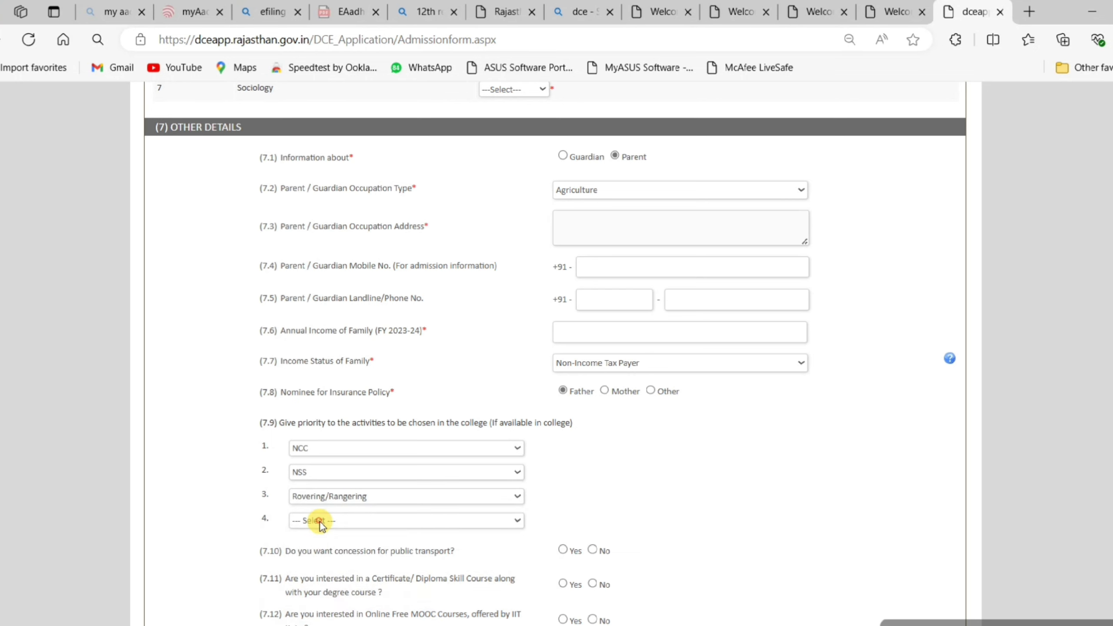
pyautogui.click(321, 522)
pyautogui.click(325, 590)
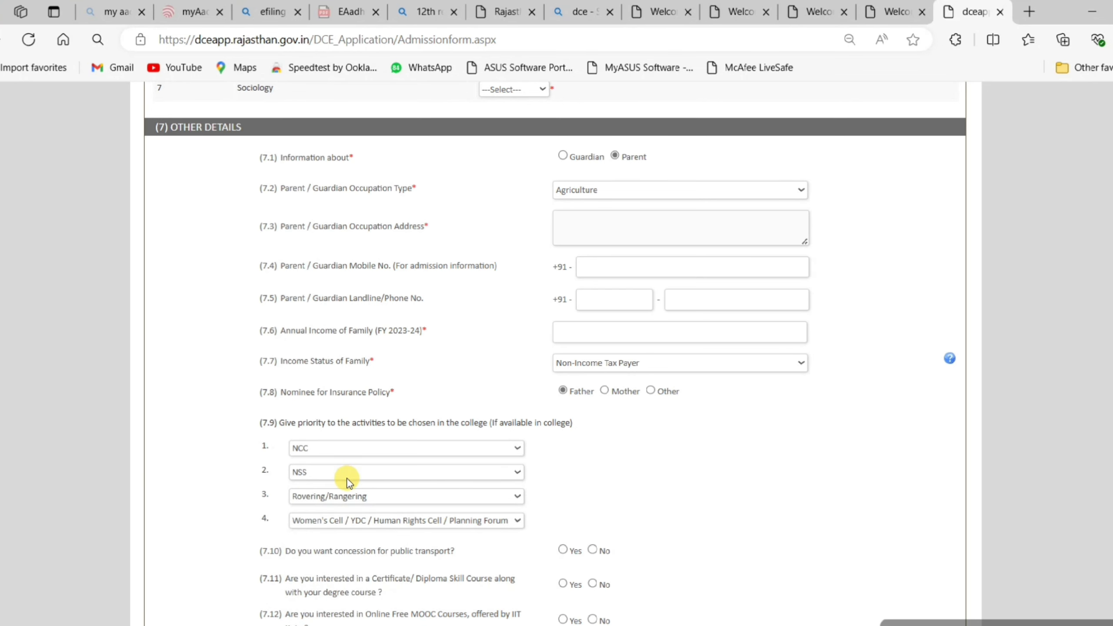
# - Answer No to the transport concession, skill course, MOOC, GyanSudha, arts and cultural competition, and Arjun Drishti sports questions
pyautogui.scroll(-5, 337, 315)
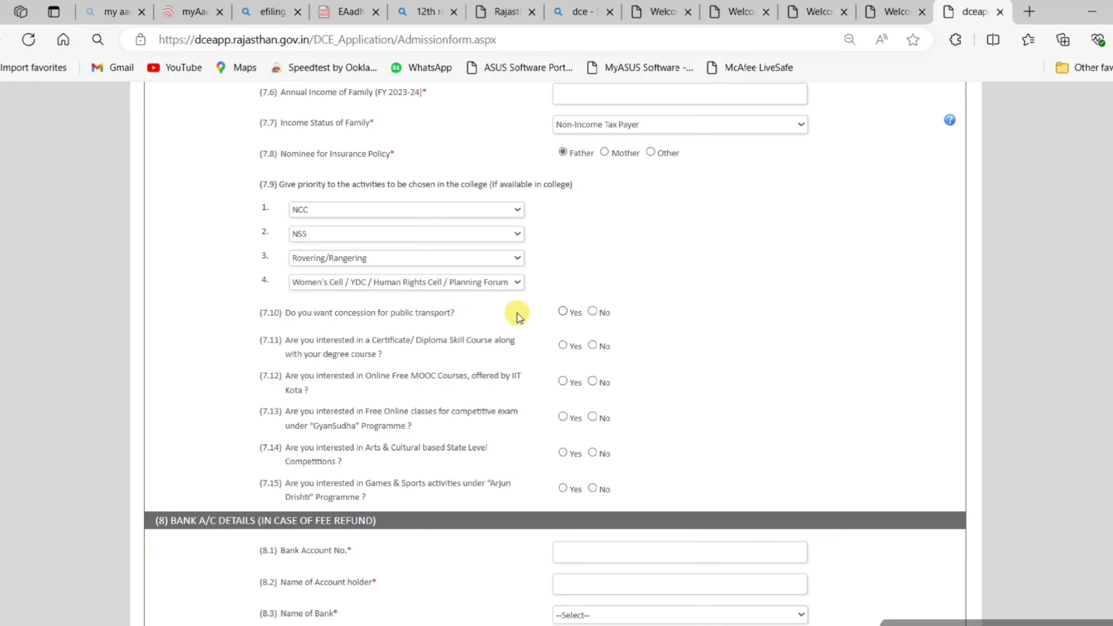
pyautogui.click(593, 313)
pyautogui.click(592, 345)
pyautogui.click(594, 380)
pyautogui.click(593, 417)
pyautogui.click(593, 452)
pyautogui.click(592, 489)
# - Review the required bank account details for fee refunds, including the account holder, list of bank names and branch fields
pyautogui.scroll(-5, 490, 431)
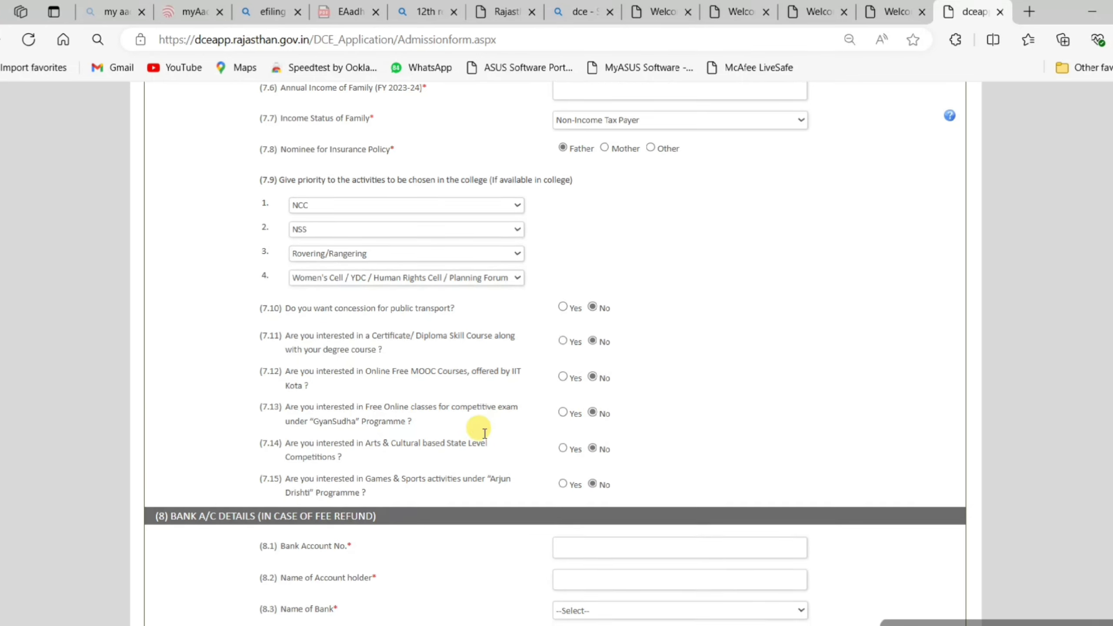
pyautogui.hotkey('ctrl', '-')
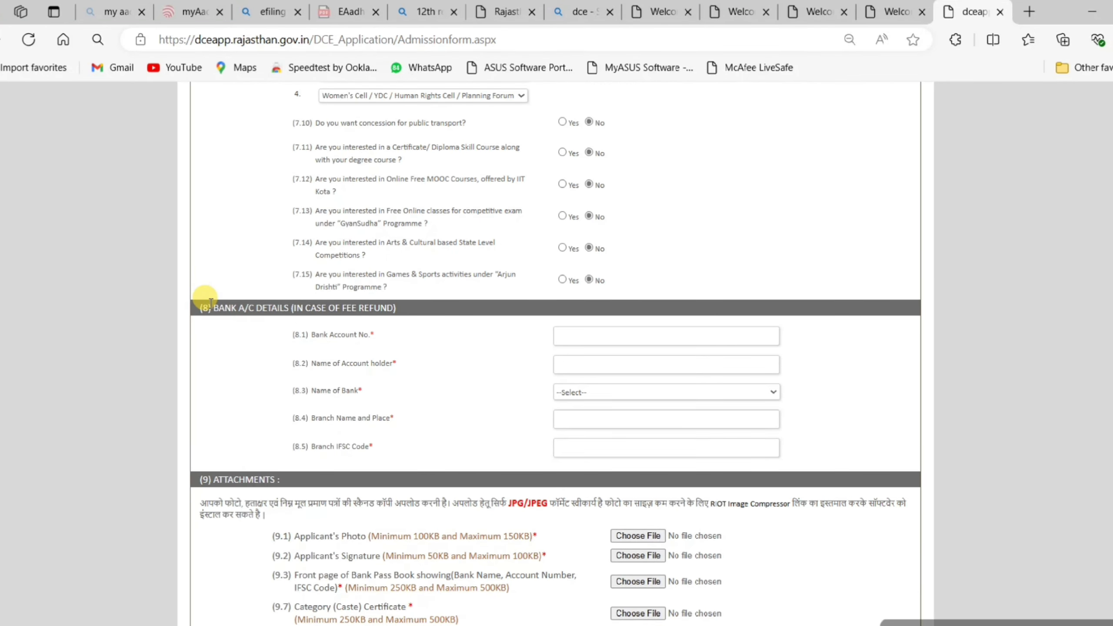
pyautogui.hotkey('ctrl', '+')
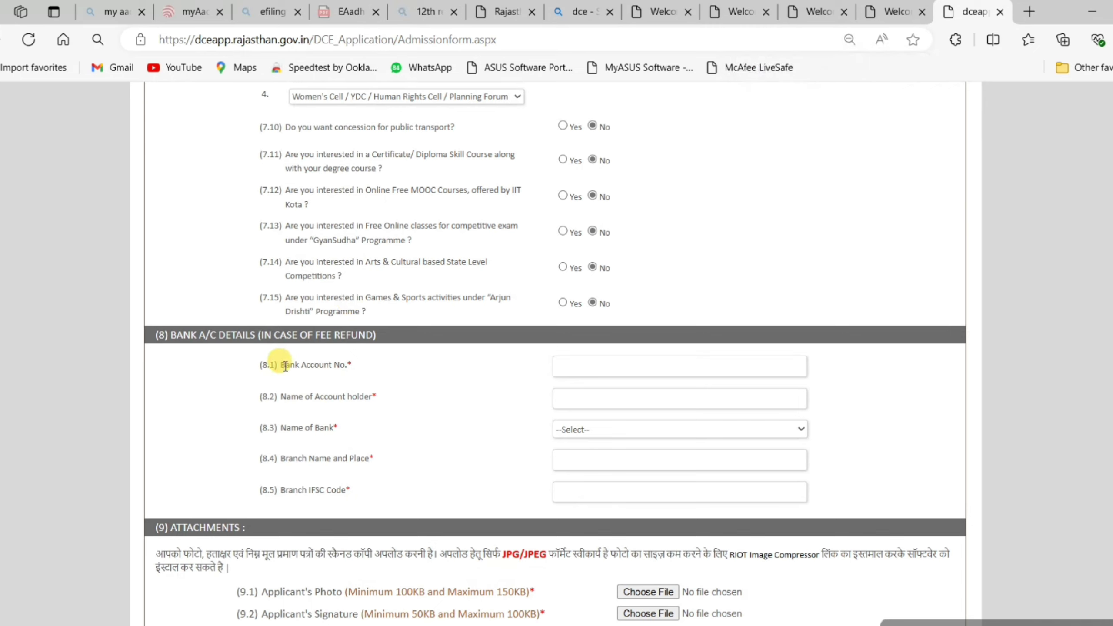
pyautogui.moveTo(285, 366); pyautogui.dragTo(373, 395)
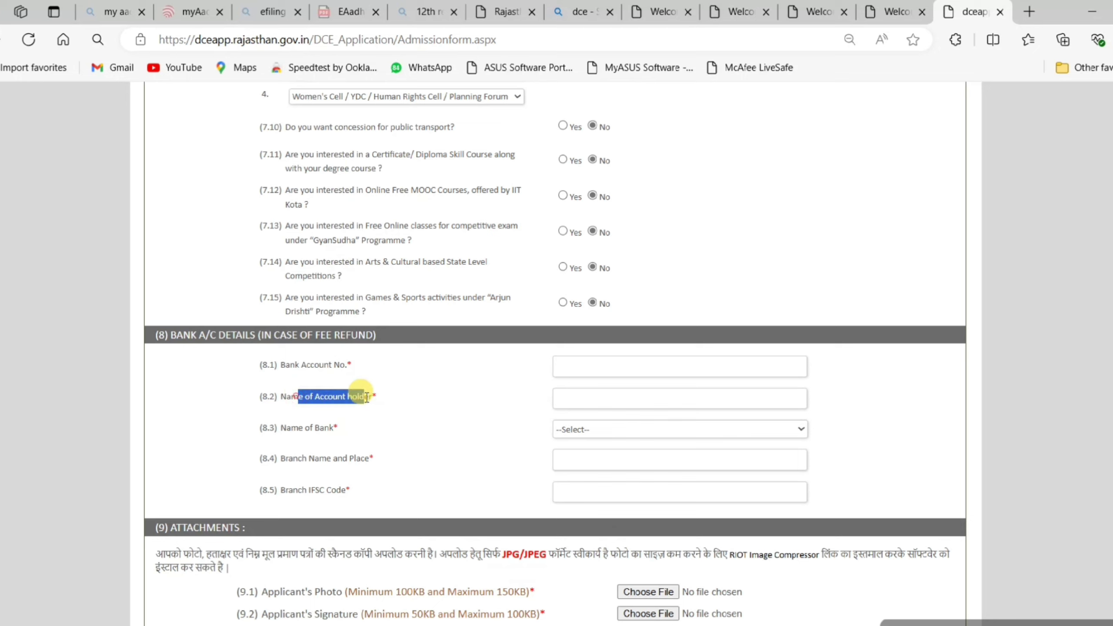
pyautogui.click(313, 429)
pyautogui.moveTo(280, 428); pyautogui.dragTo(348, 428)
pyautogui.click(341, 441)
pyautogui.click(573, 429)
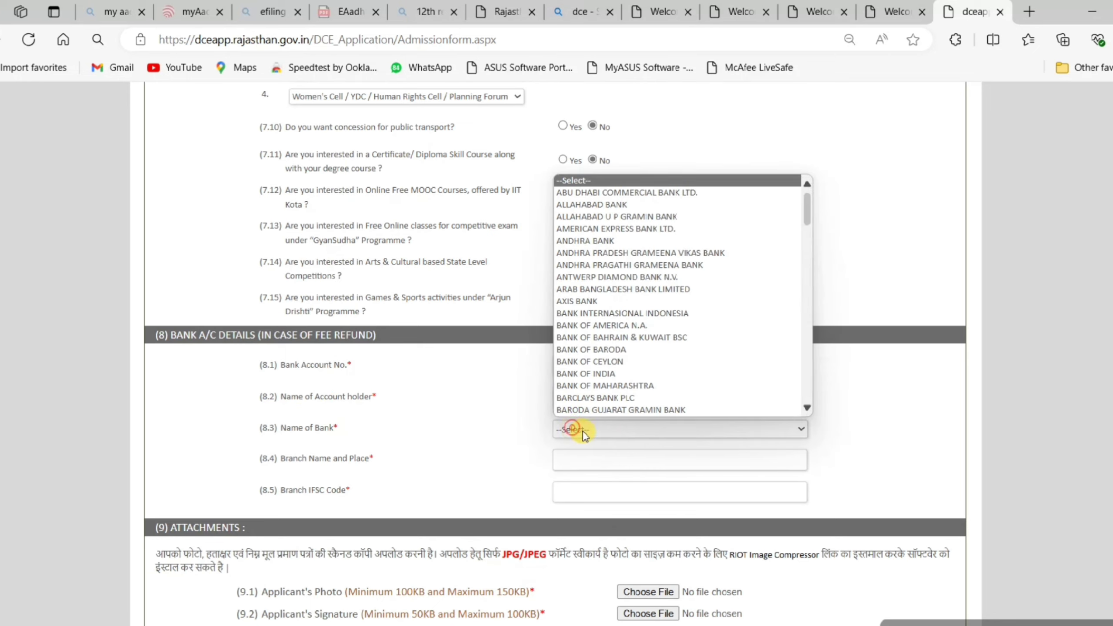
pyautogui.scroll(-5, 664, 303)
pyautogui.click(487, 426)
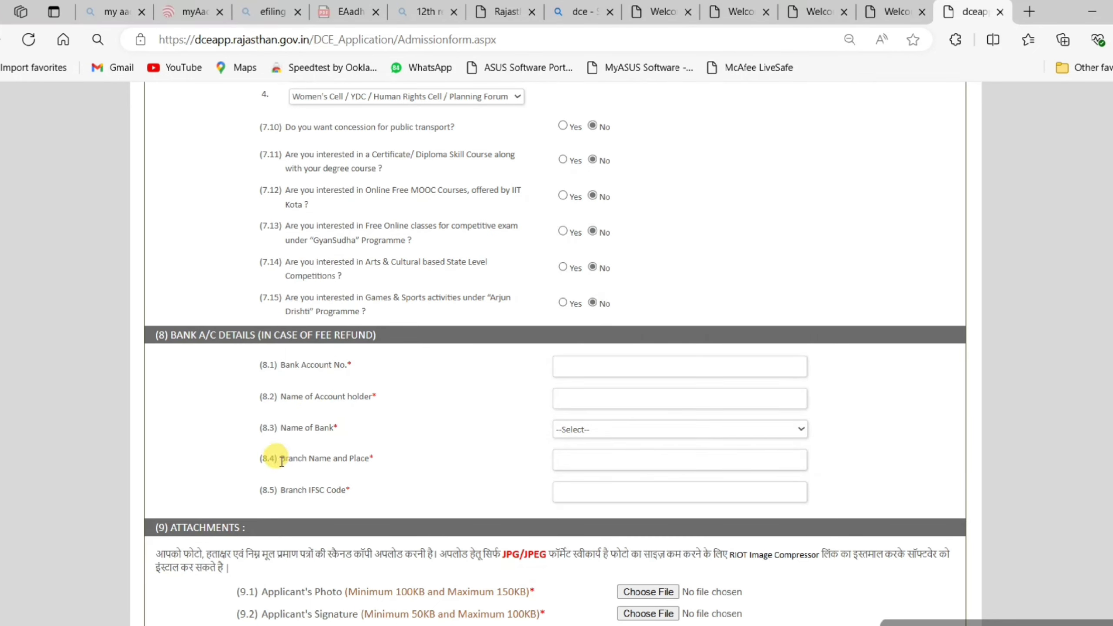
pyautogui.moveTo(282, 460); pyautogui.dragTo(394, 462)
pyautogui.click(405, 480)
pyautogui.scroll(-5, 417, 477)
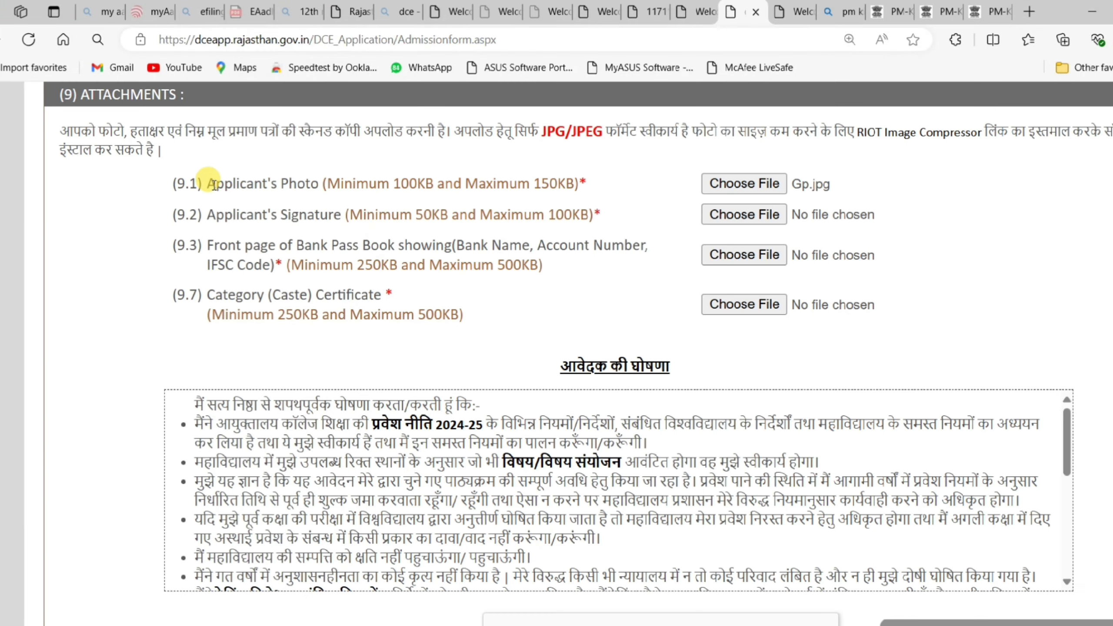
# - Attach Gp.jpg as the applicant's photo and GS.jpg as the applicant's signature
pyautogui.moveTo(208, 185); pyautogui.dragTo(309, 184)
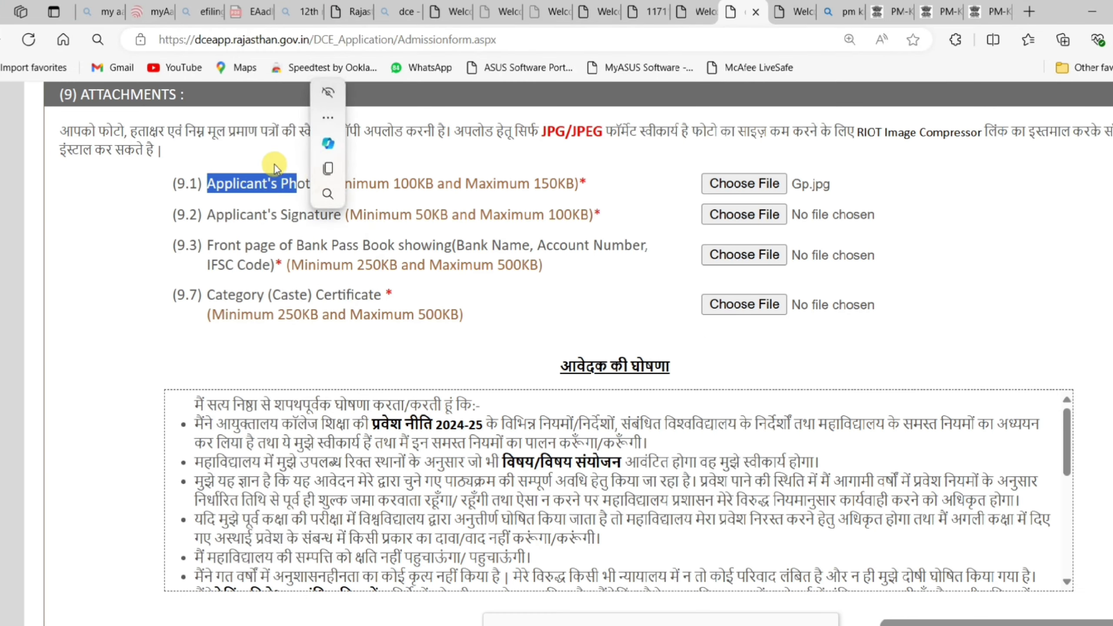
pyautogui.click(312, 184)
pyautogui.click(742, 183)
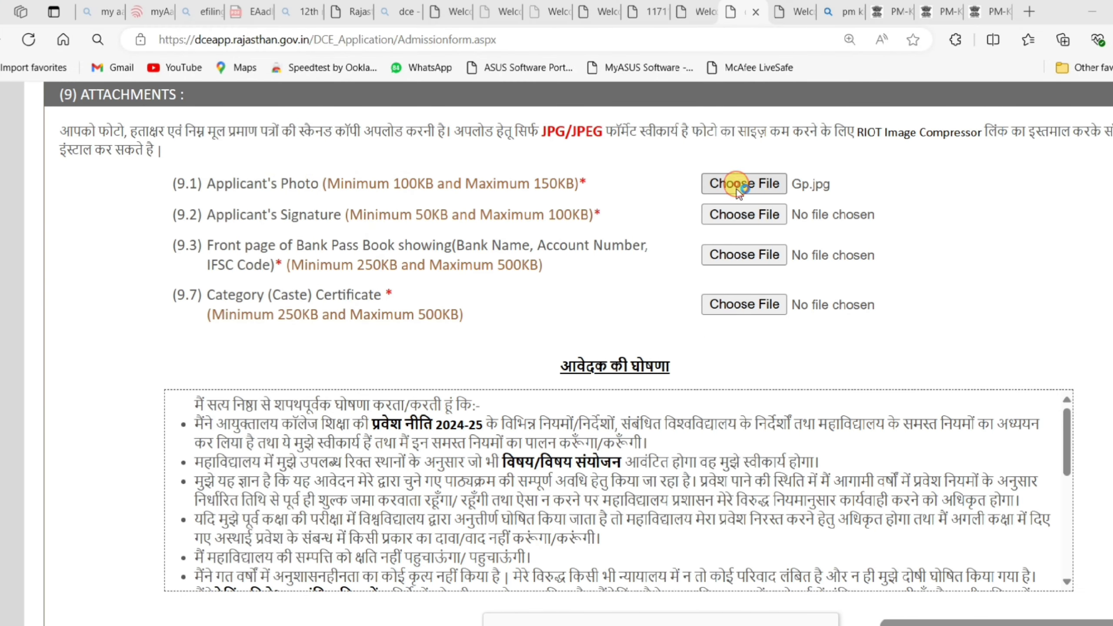
pyautogui.doubleClick(154, 250)
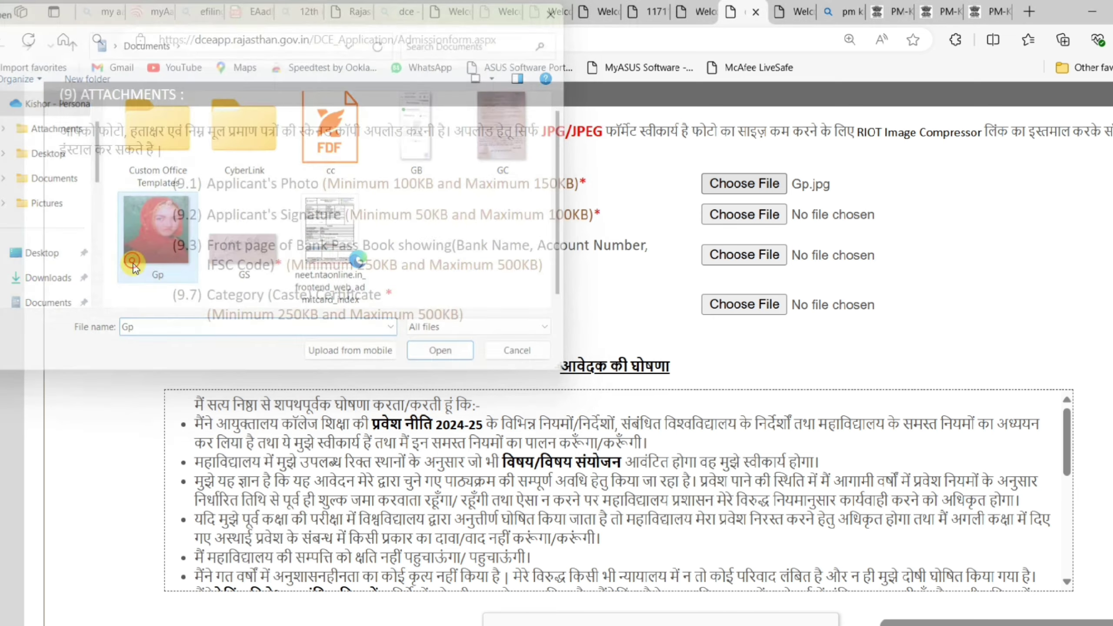
pyautogui.click(767, 214)
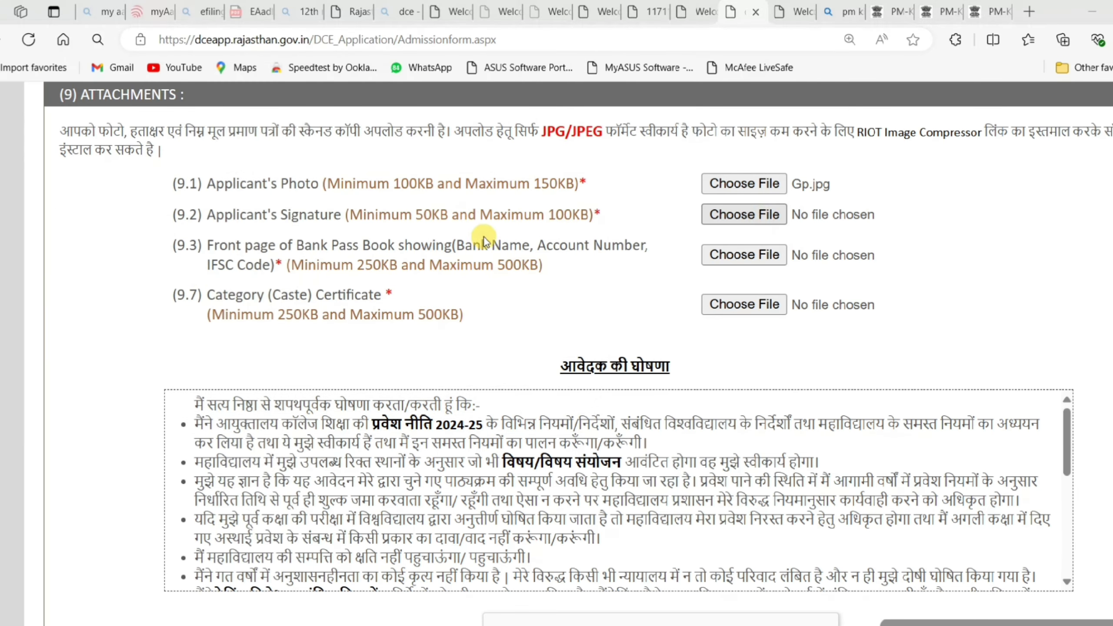
pyautogui.doubleClick(267, 242)
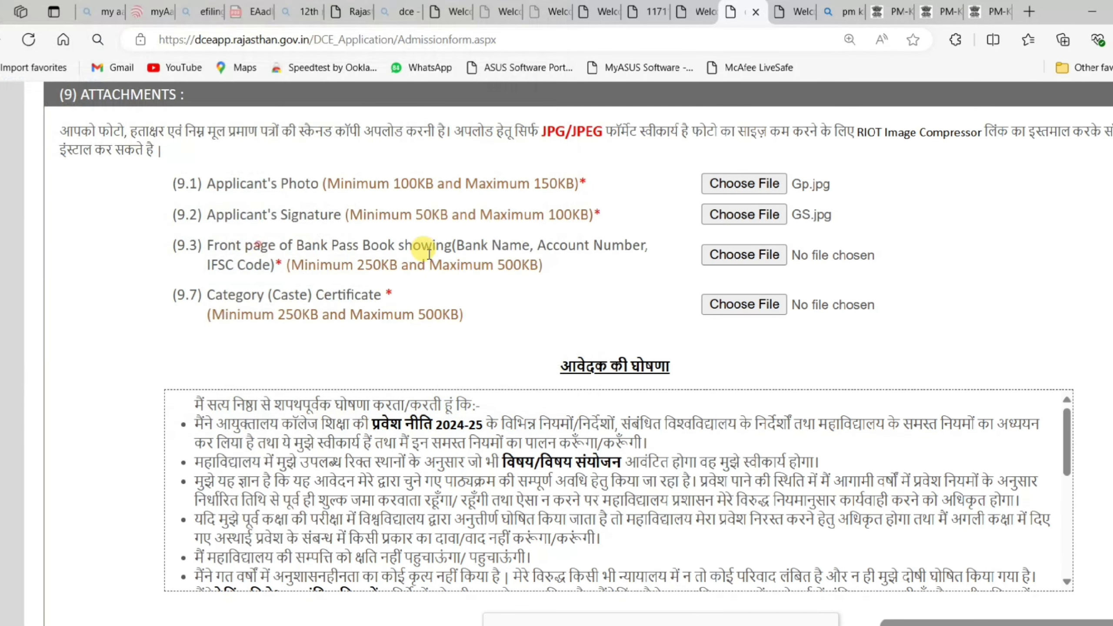
# - Attach the GB image as the bank passbook front page and the GC image as the category (caste) certificate
pyautogui.click(720, 256)
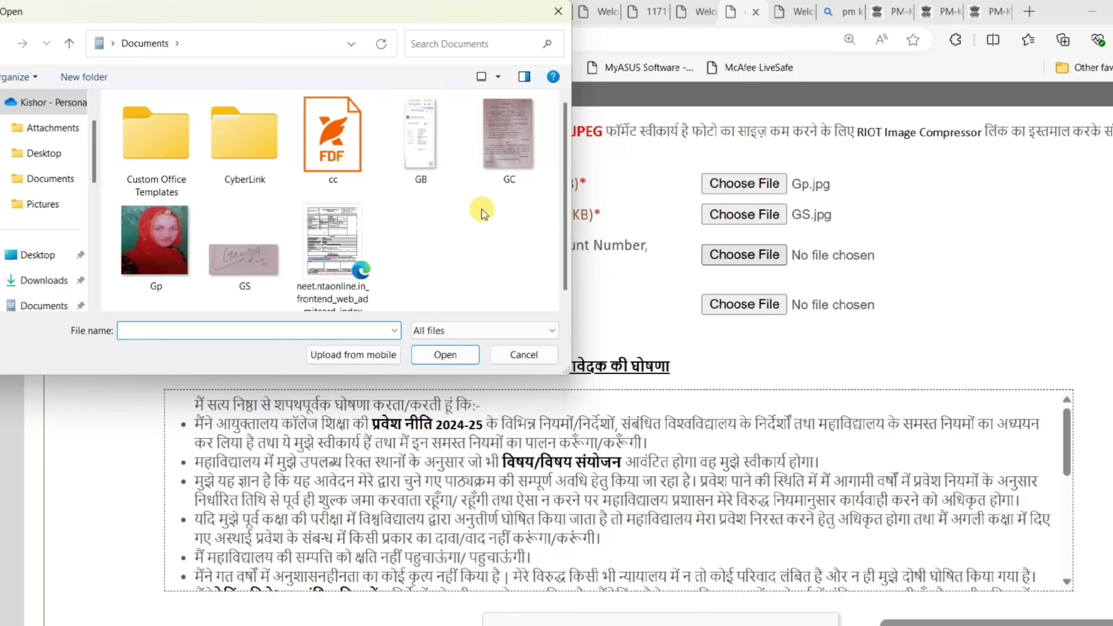
pyautogui.doubleClick(437, 172)
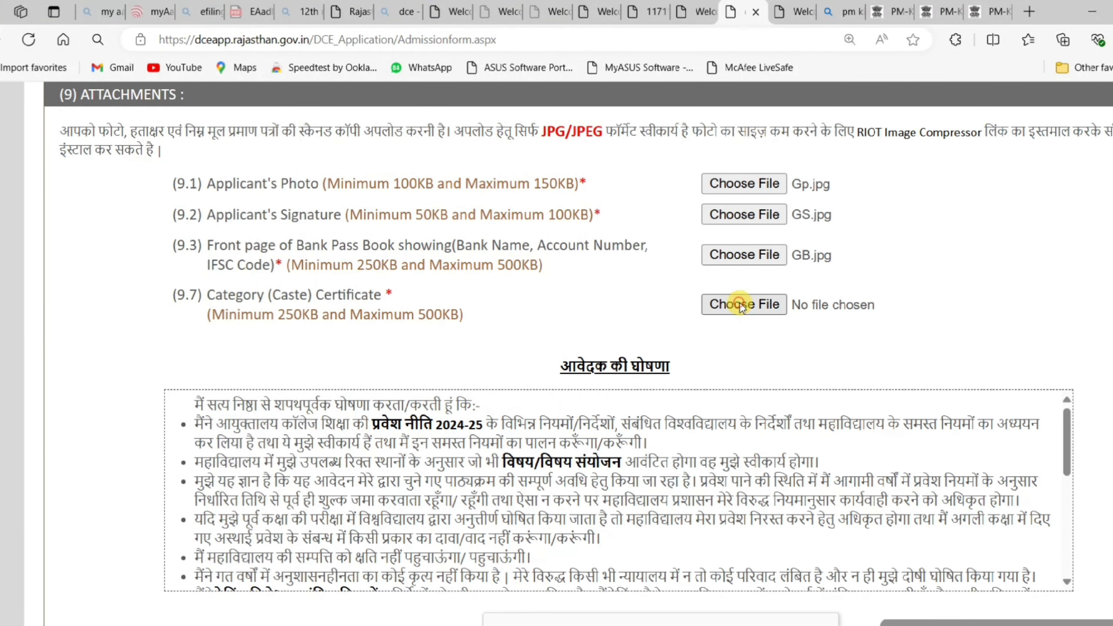
pyautogui.click(744, 305)
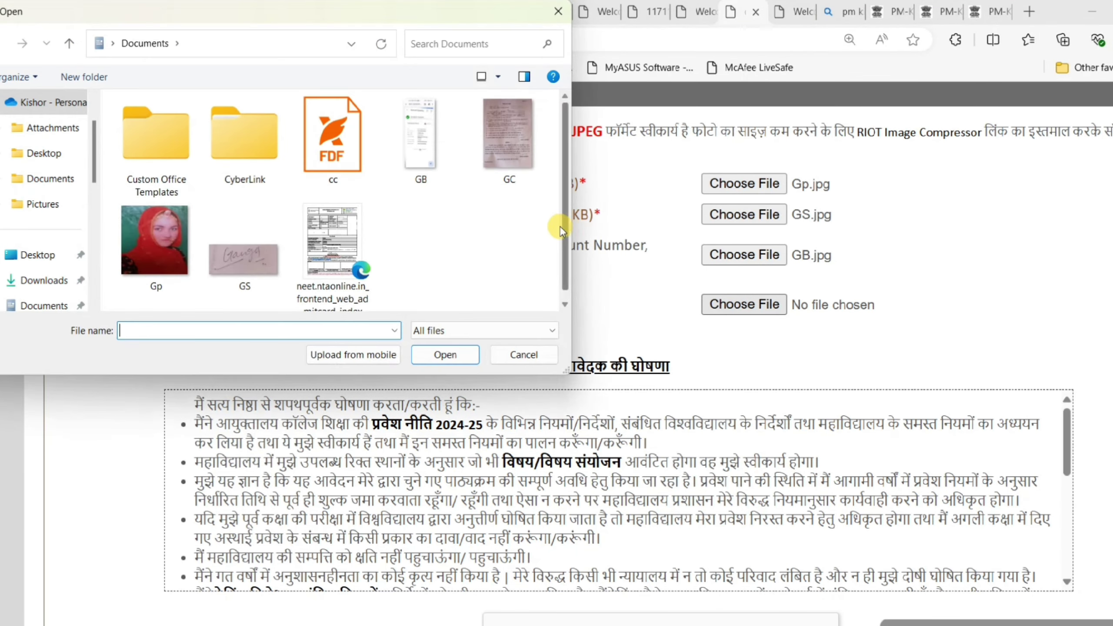
pyautogui.doubleClick(509, 170)
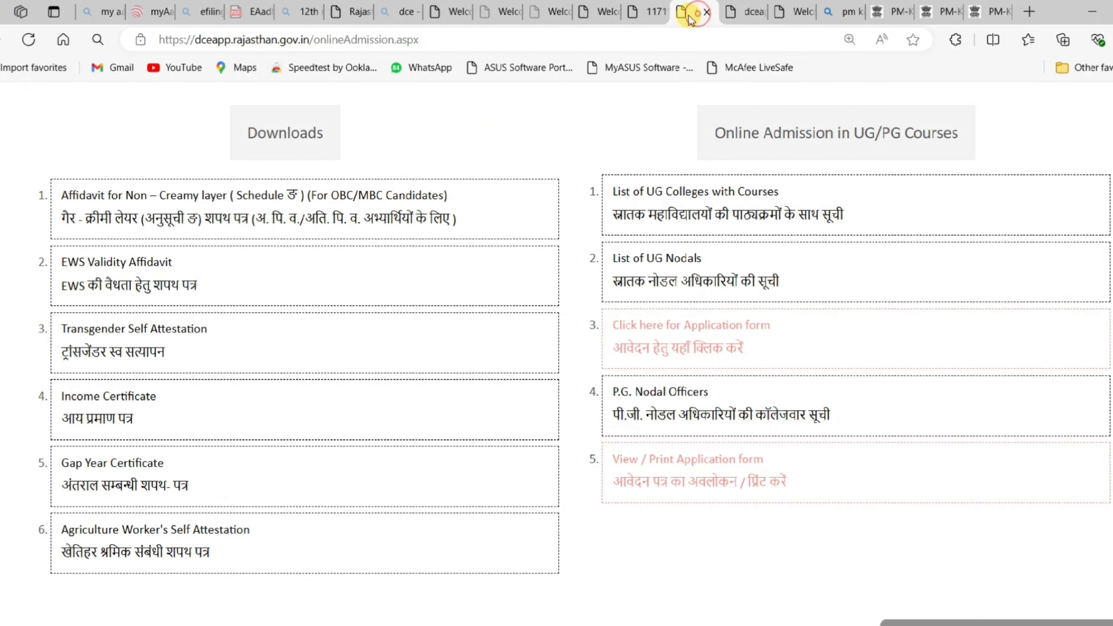
pyautogui.click(697, 12)
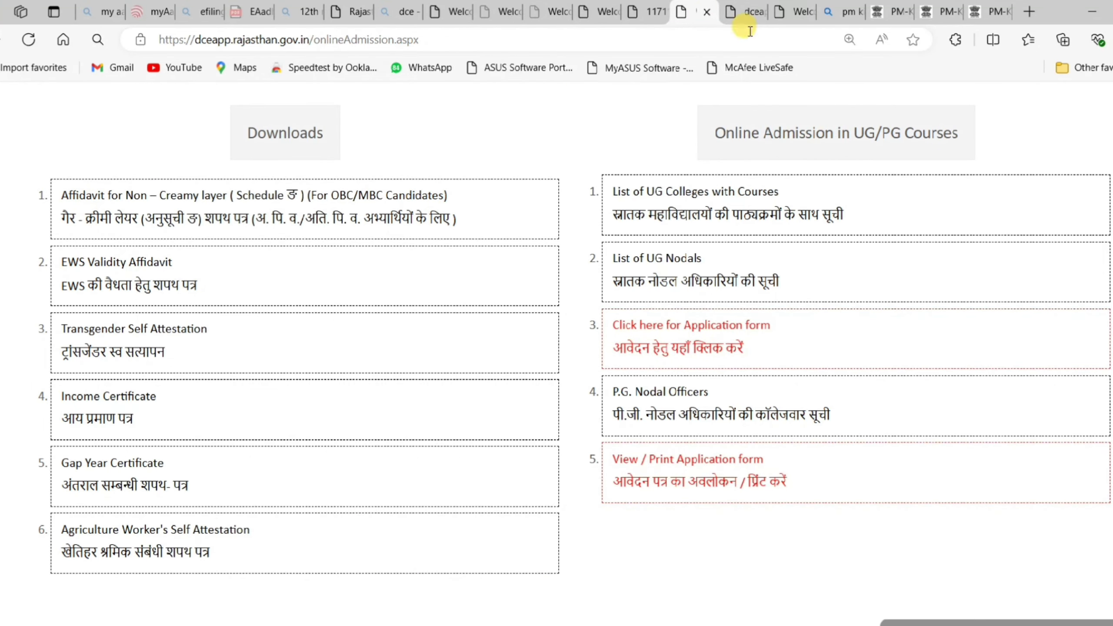
pyautogui.click(728, 13)
# - Agree to the applicant's declaration conditions, leaving the suggestion empty, and submit the admission form
pyautogui.scroll(-7, 272, 343)
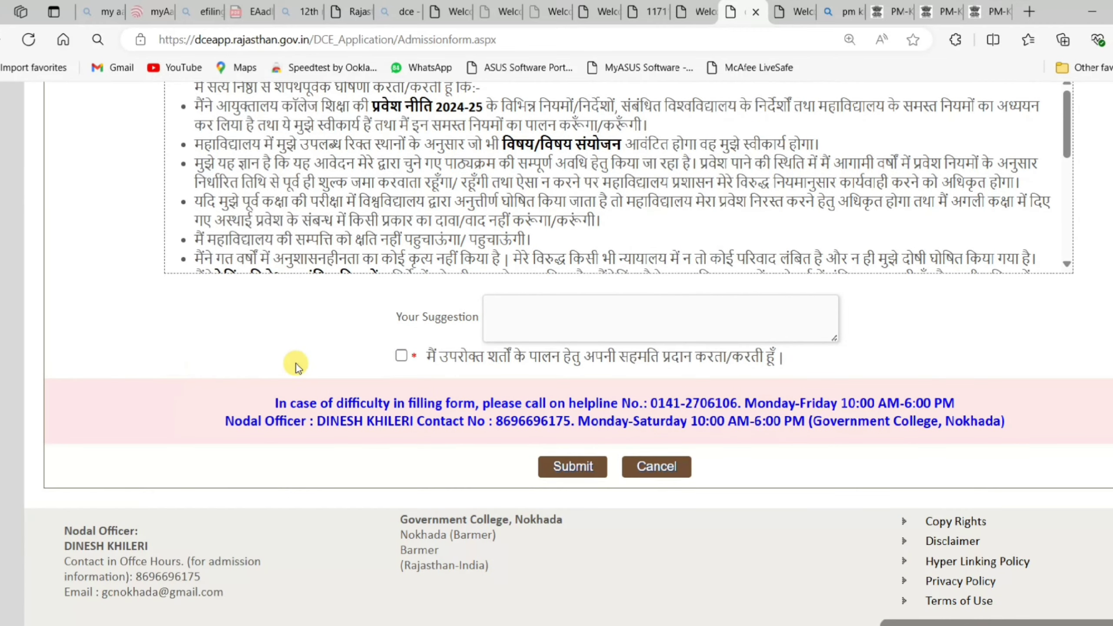
pyautogui.click(402, 356)
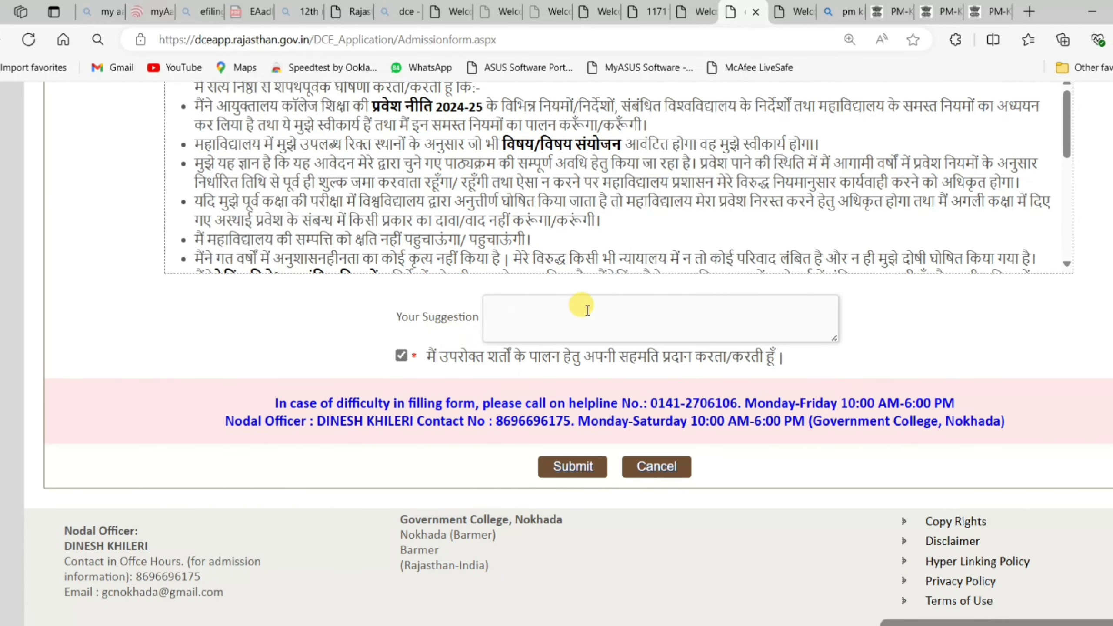
pyautogui.scroll(-2, 594, 408)
pyautogui.click(593, 406)
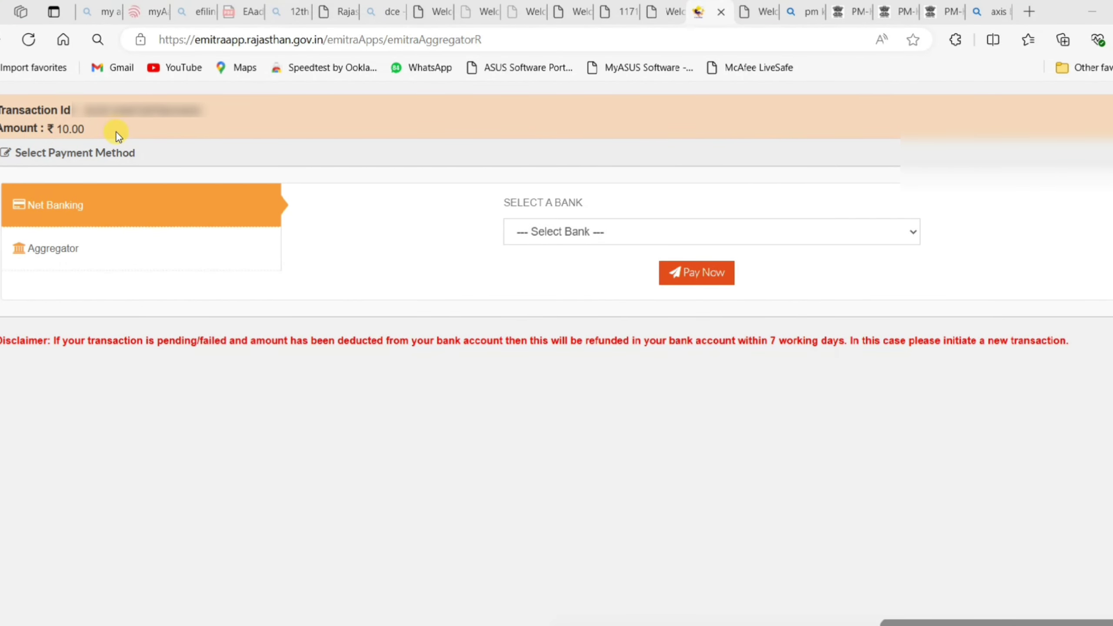
# - Pay the application fee through the Aggregator method with PAYTM (All Cards, Net Banking, Paytm Wallet - RPP)
pyautogui.click(37, 247)
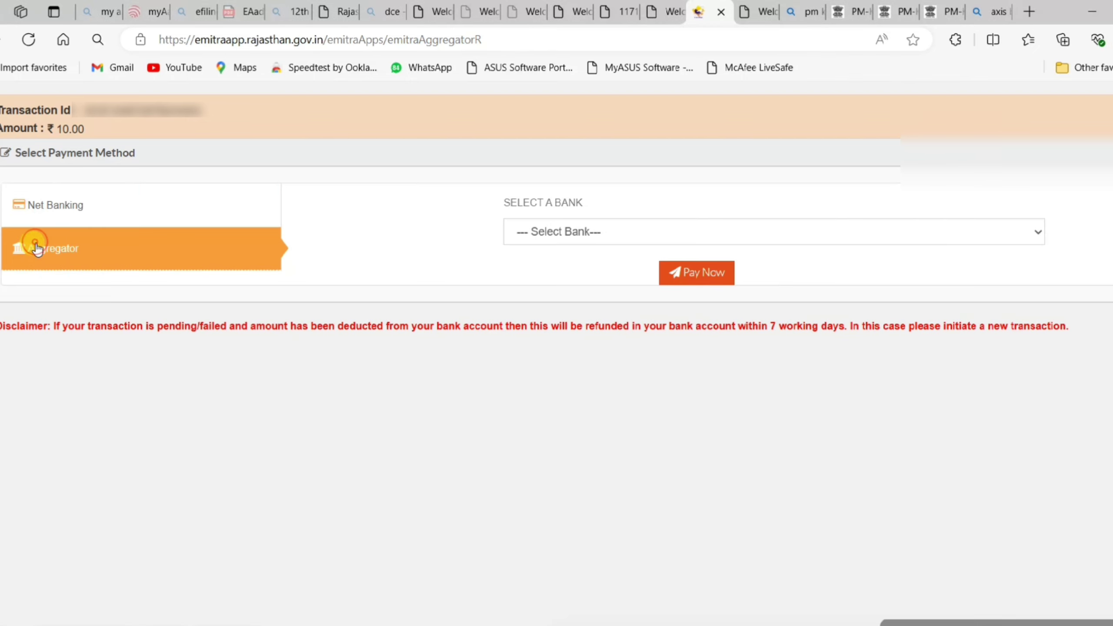
pyautogui.click(591, 242)
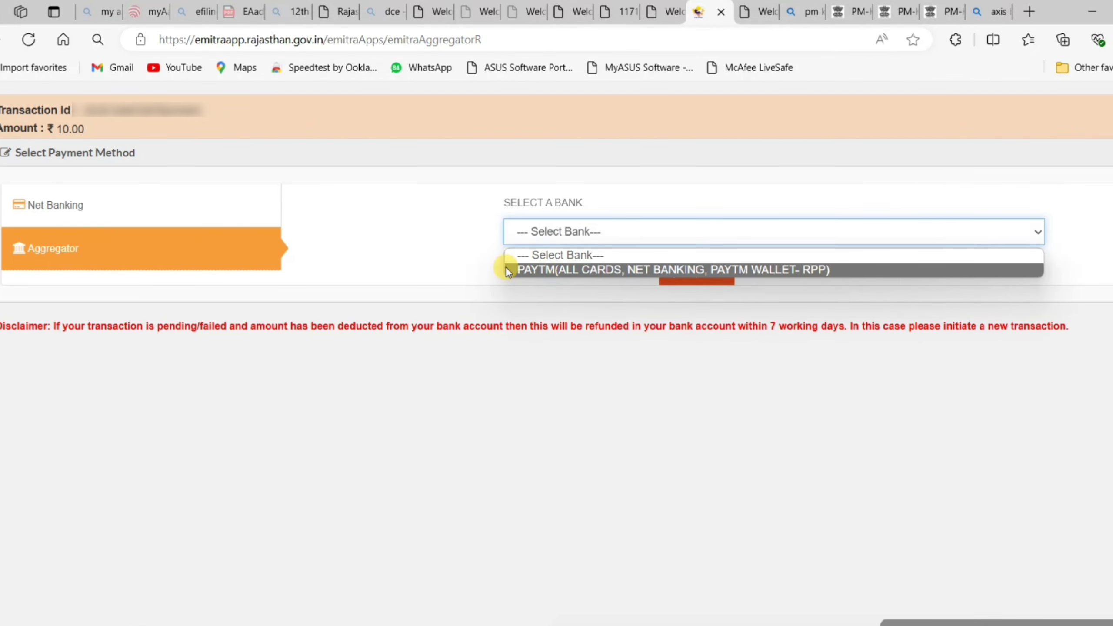
pyautogui.click(606, 267)
pyautogui.click(697, 273)
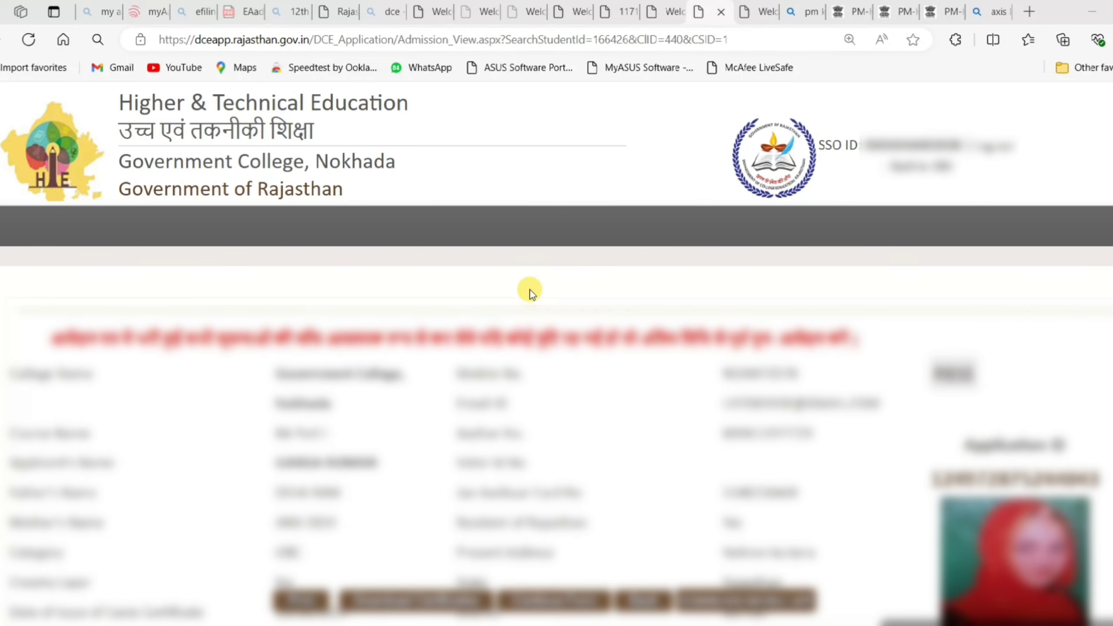
# - Review the submitted application's applicant details, subject combinations and subject priorities
pyautogui.scroll(-10, 530, 290)
pyautogui.scroll(10, 517, 319)
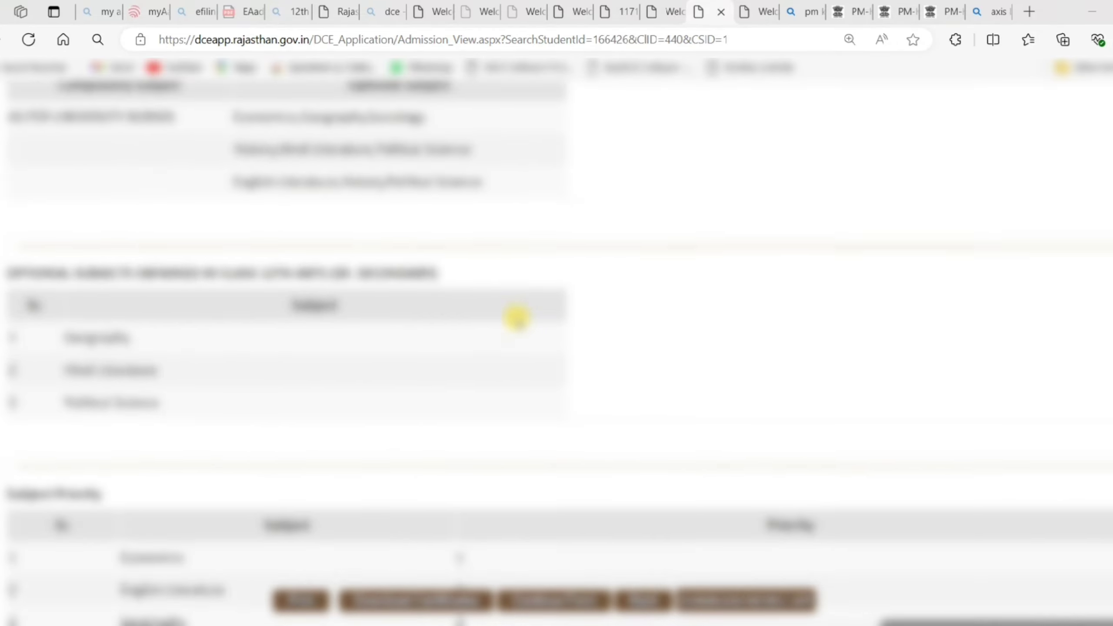